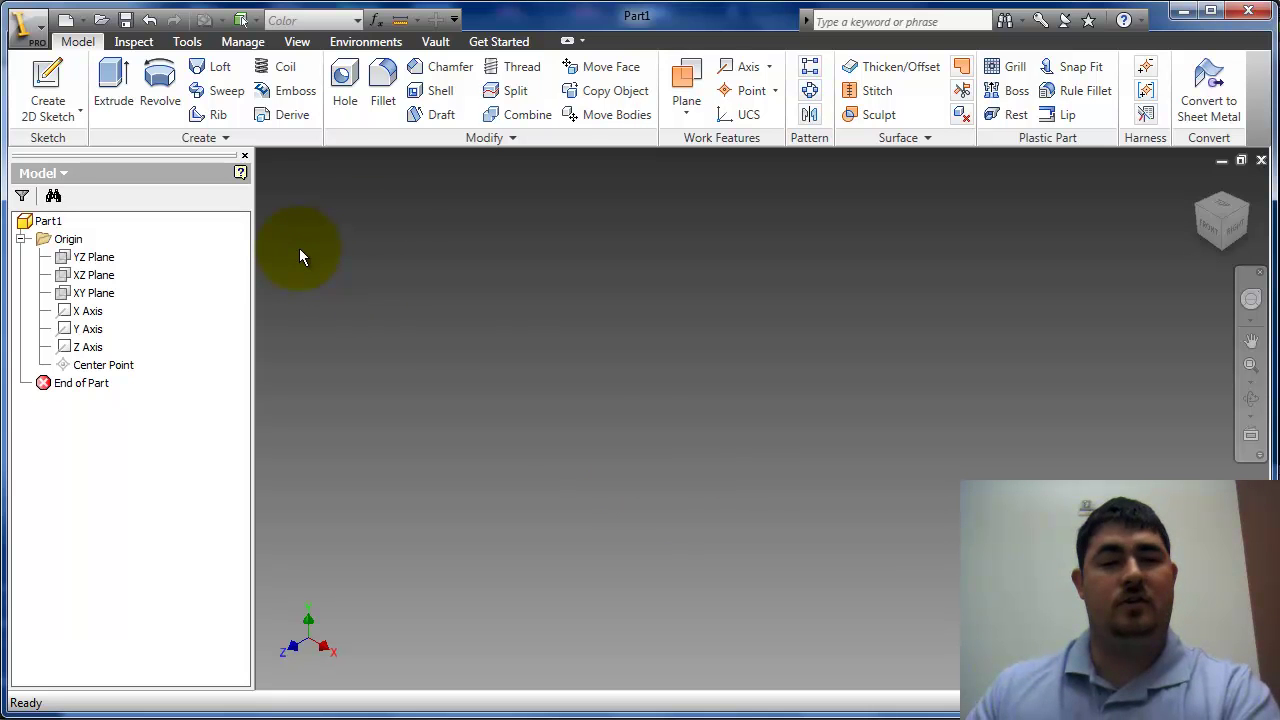
Step: Start a new 2D sketch on the part's YZ origin plane
{"action": "left_click", "coordinate": [95, 259]}
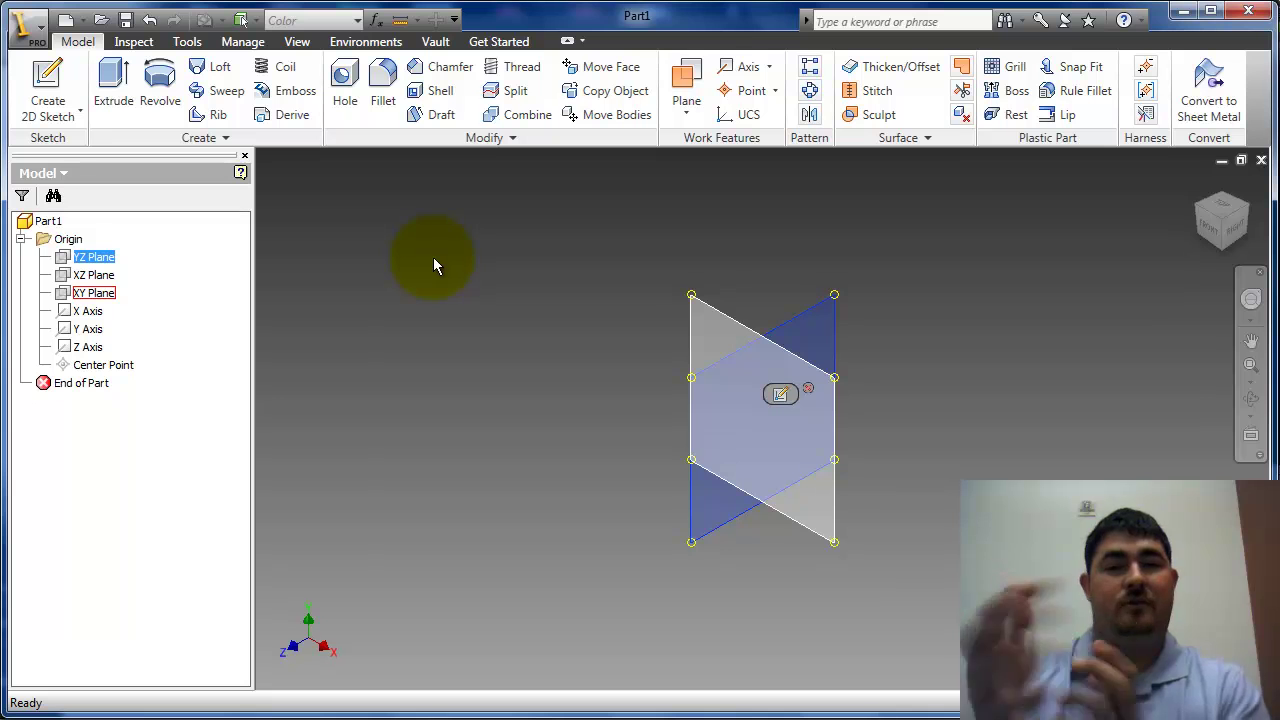
{"action": "left_click", "coordinate": [94, 257]}
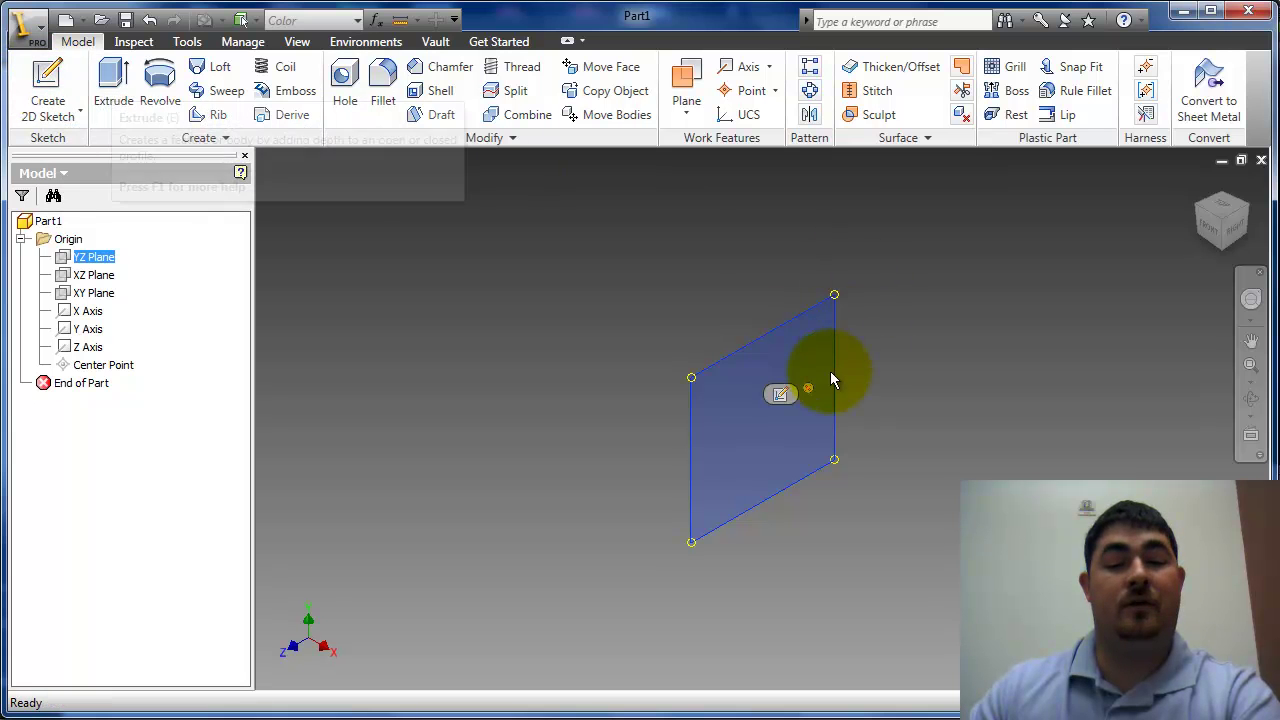
{"action": "left_click", "coordinate": [780, 395]}
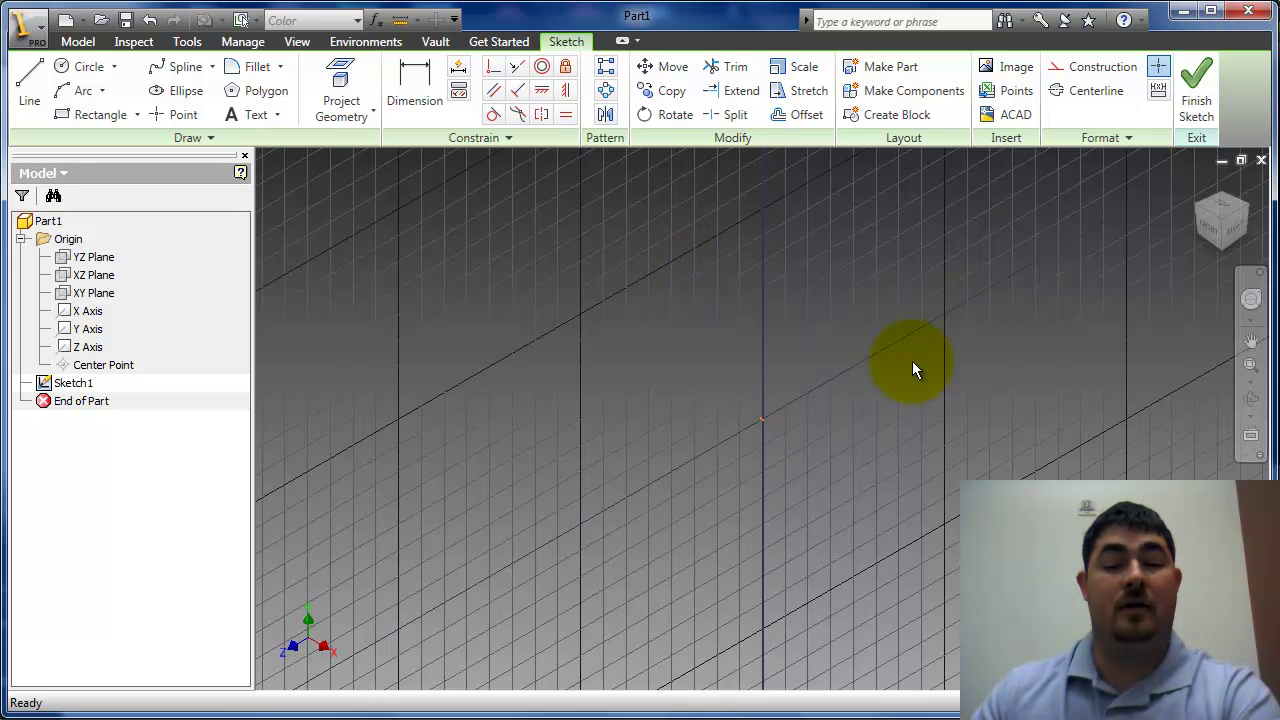
Step: Sketch a closed, rough L-shaped six-line profile from the origin, with a base about 1.105 in long and an end edge about 0.379 in high
{"action": "middle_click_drag", "start_coordinate": [817, 304], "coordinate": [714, 263]}
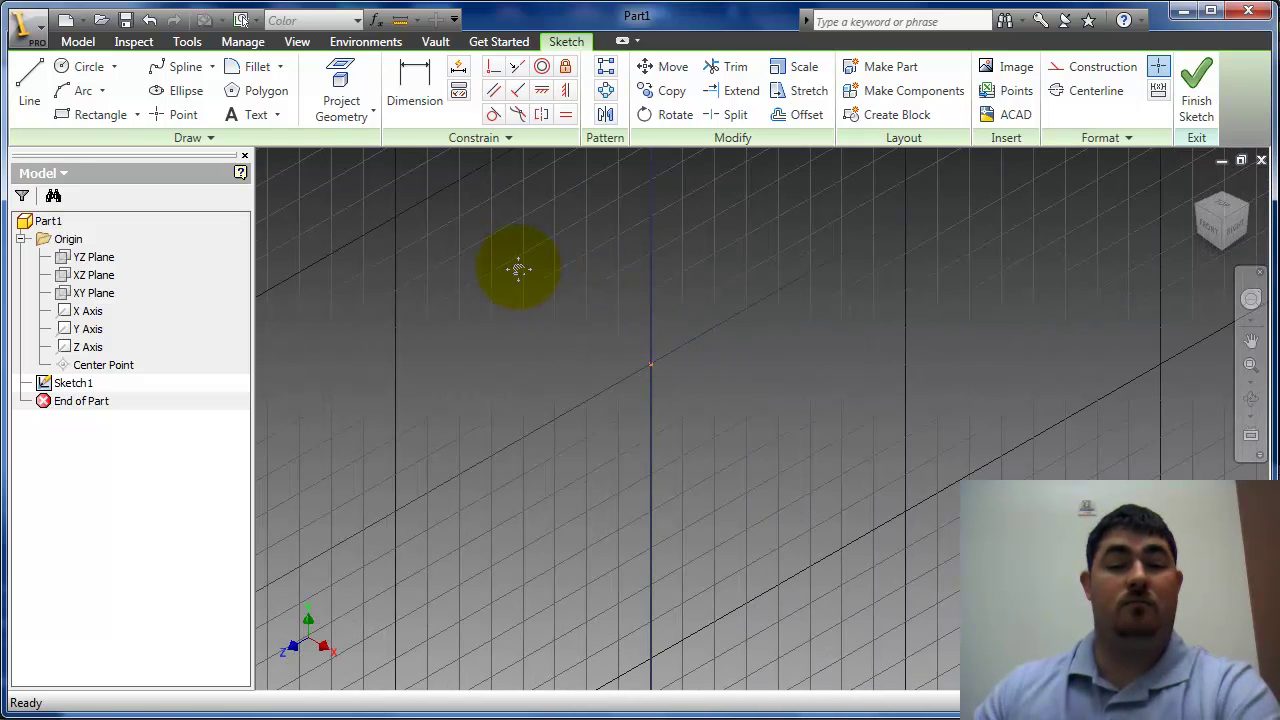
{"action": "mouse_move", "coordinate": [517, 266]}
{"action": "middle_mouse_down"}
{"action": "mouse_move", "coordinate": [487, 347]}
{"action": "mouse_move", "coordinate": [494, 372]}
{"action": "middle_mouse_up"}
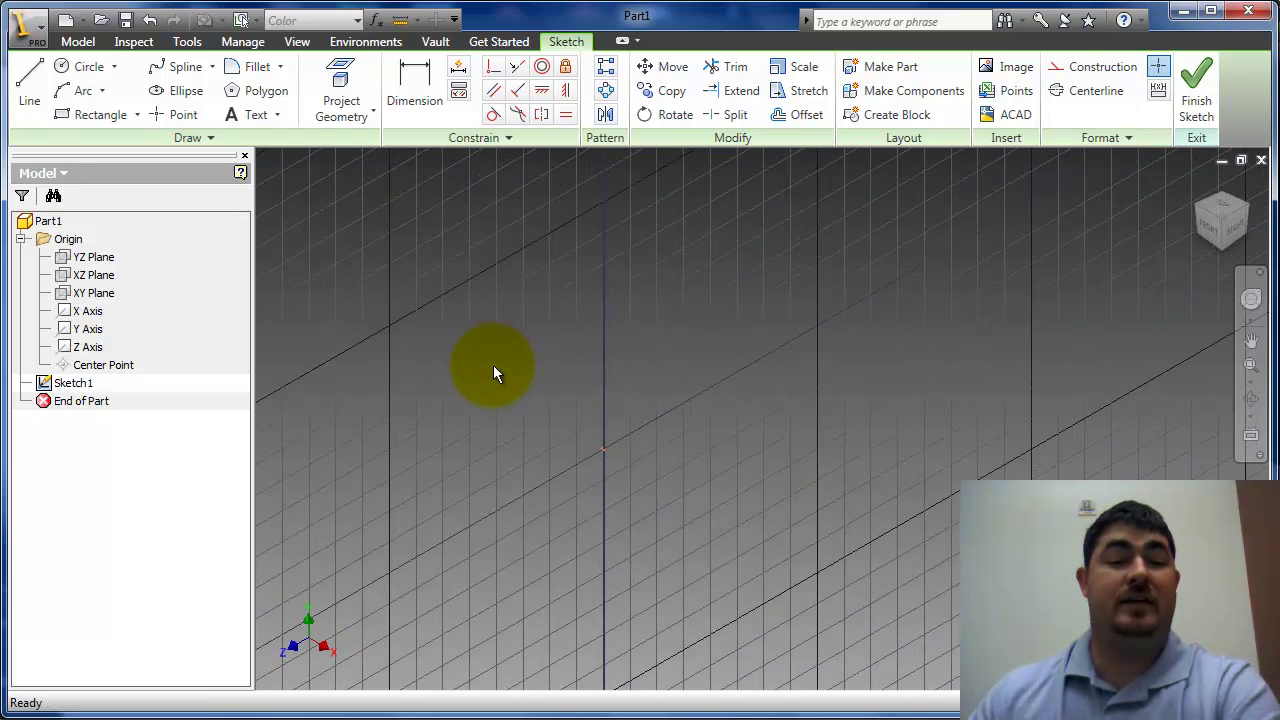
{"action": "left_click", "coordinate": [29, 80]}
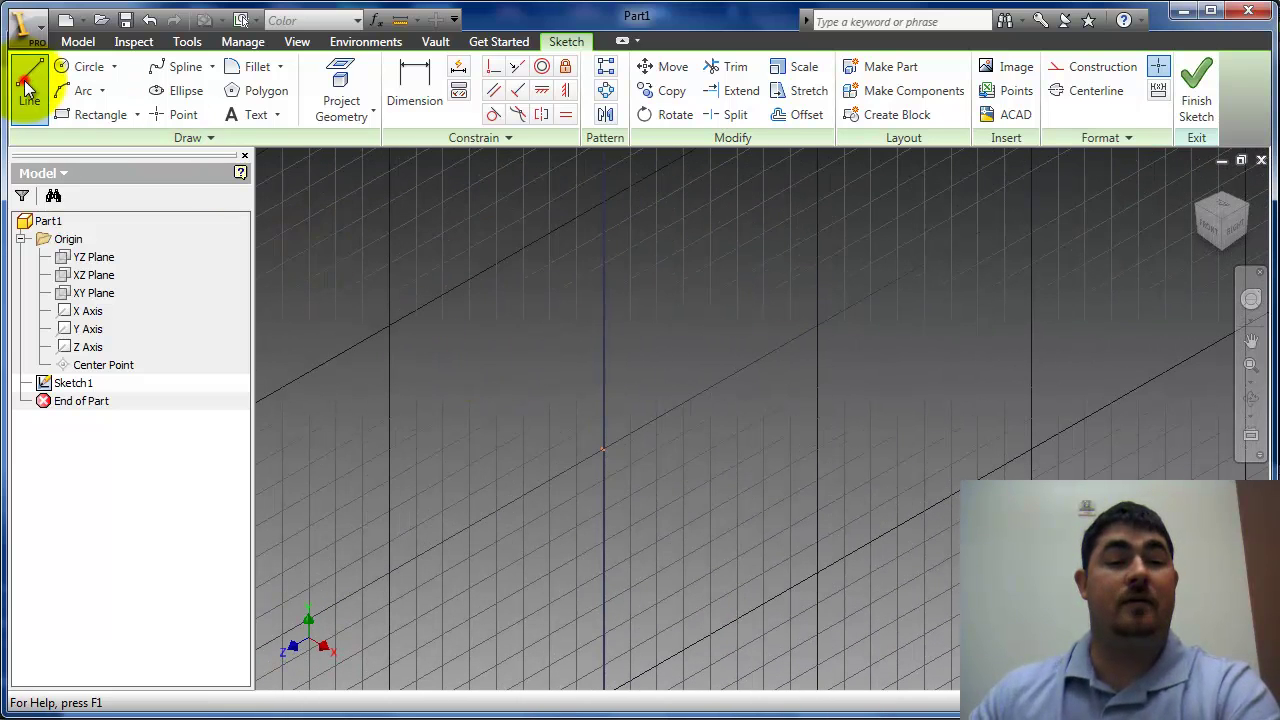
{"action": "left_click", "coordinate": [604, 449]}
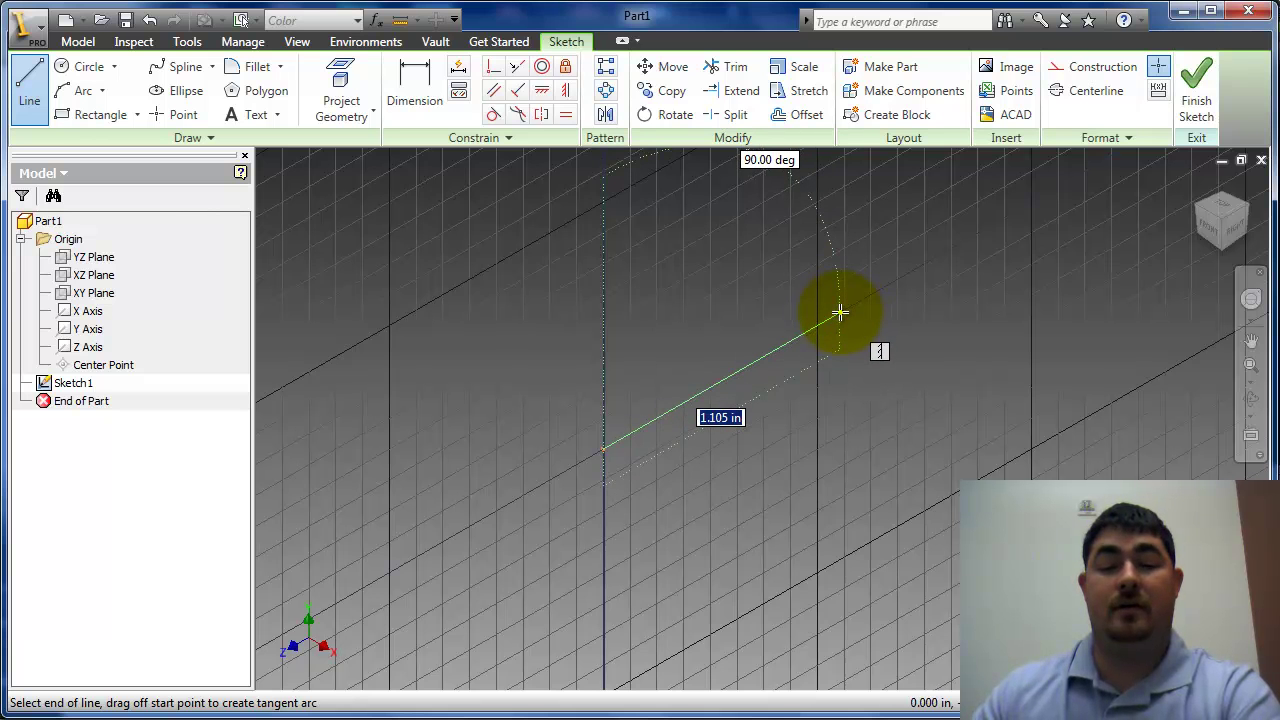
{"action": "left_click", "coordinate": [840, 314]}
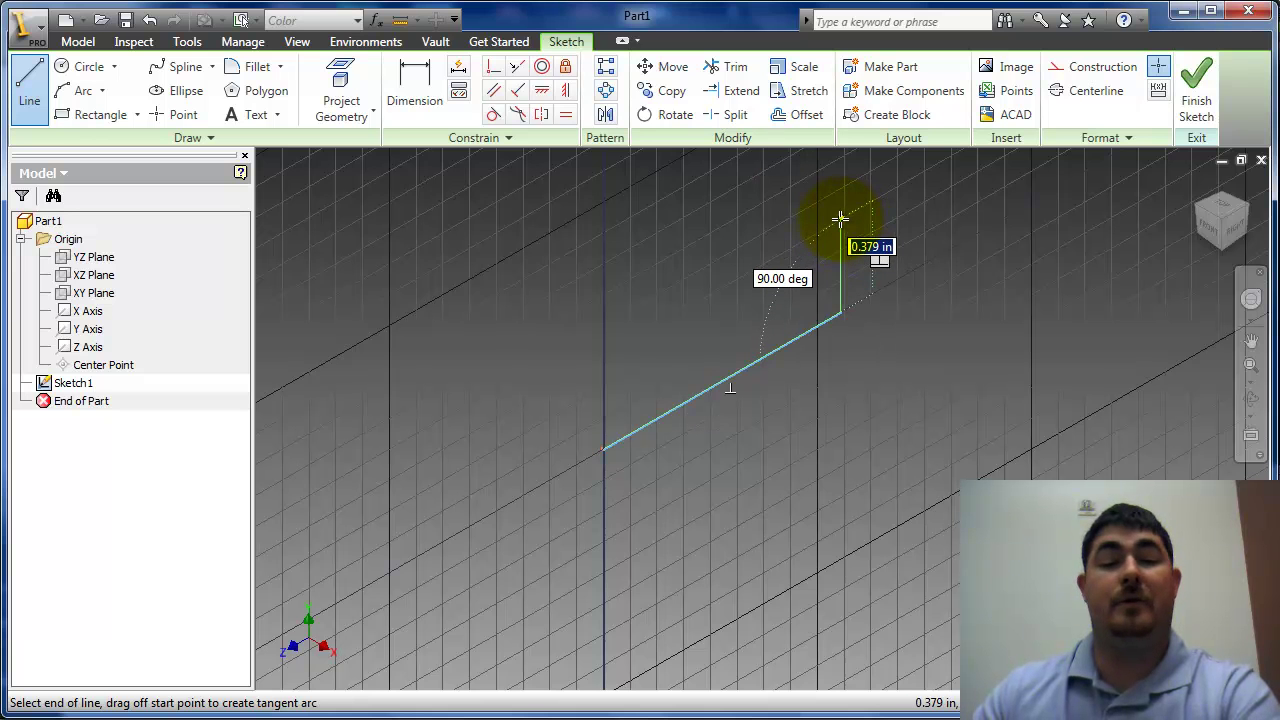
{"action": "left_click", "coordinate": [840, 218]}
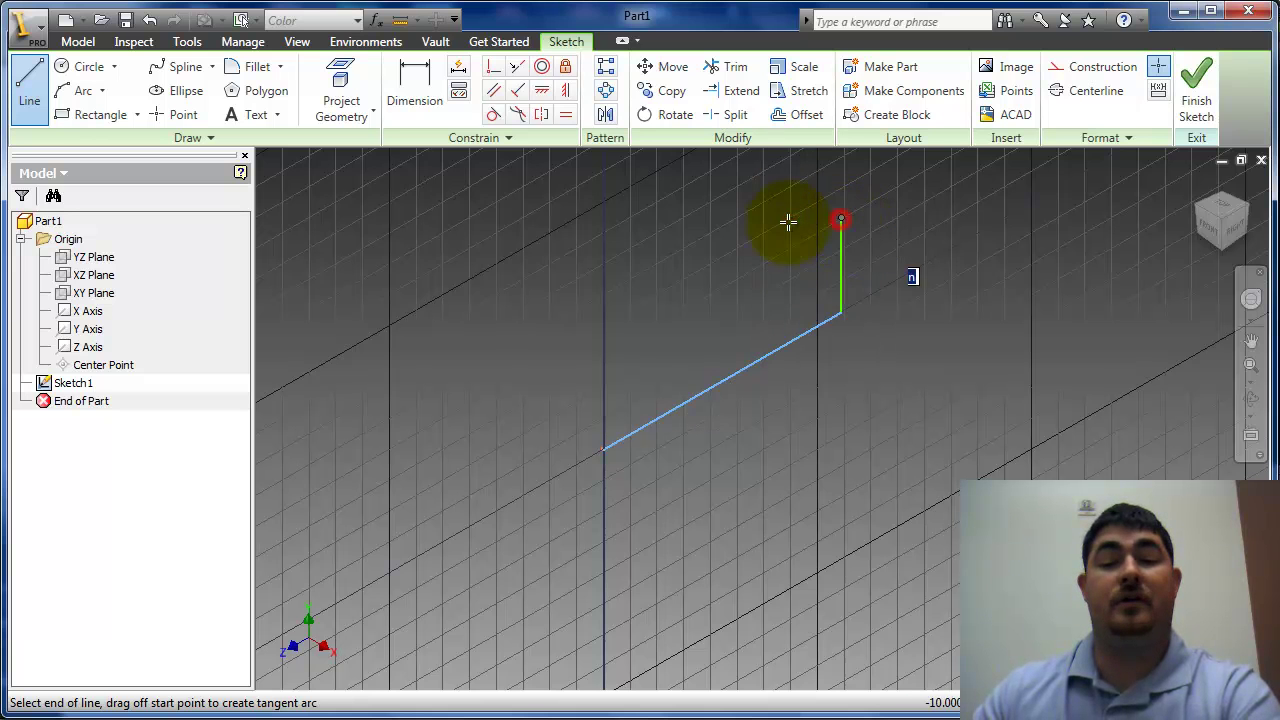
{"action": "left_click", "coordinate": [684, 308]}
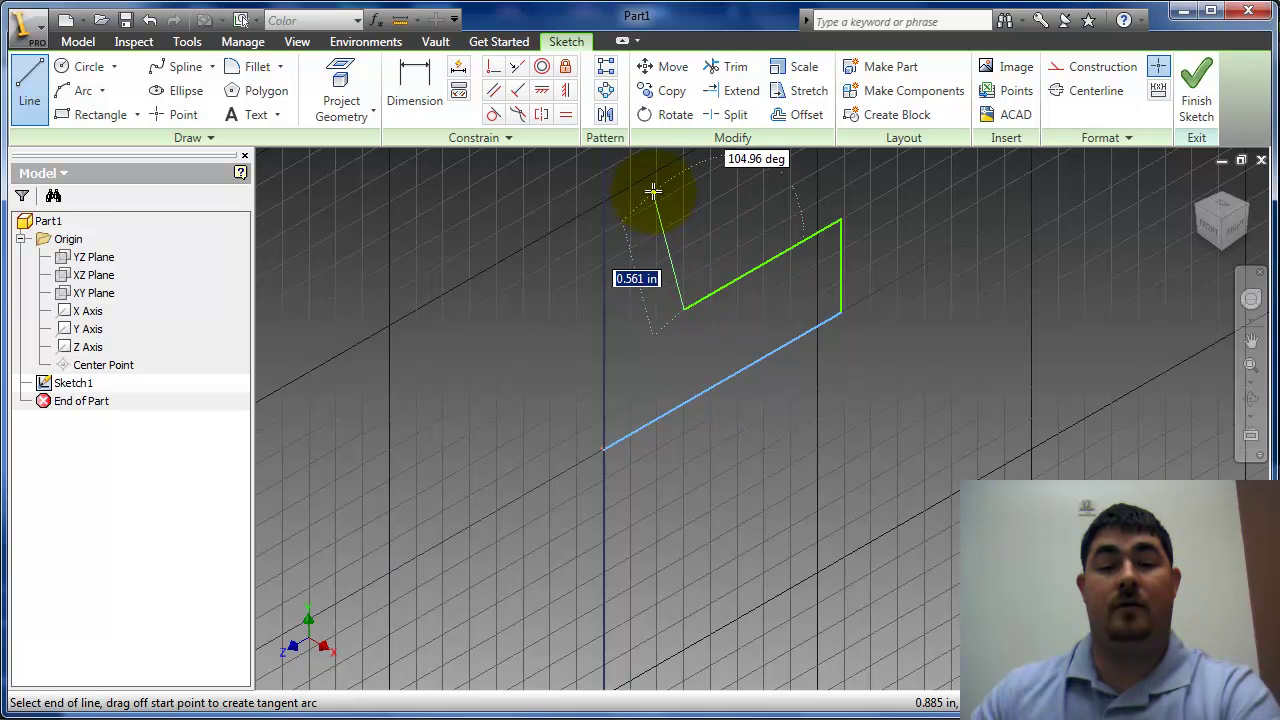
{"action": "left_click", "coordinate": [653, 187]}
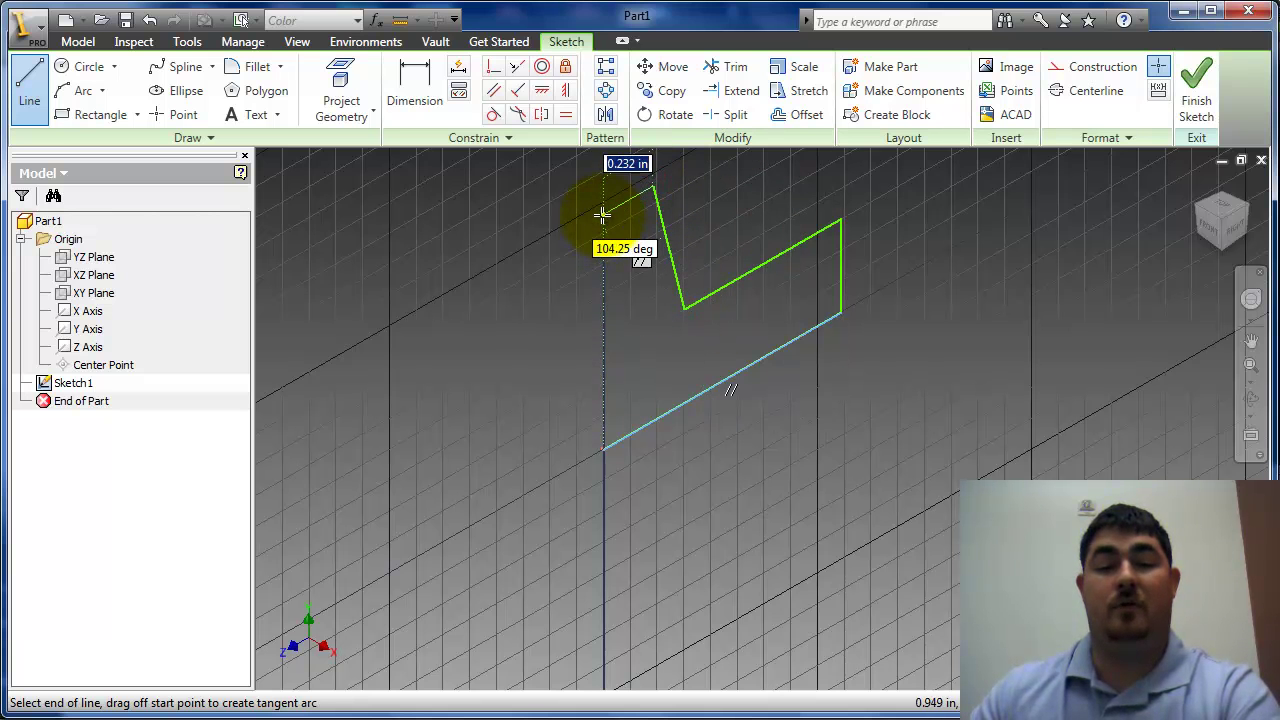
{"action": "left_click", "coordinate": [600, 204]}
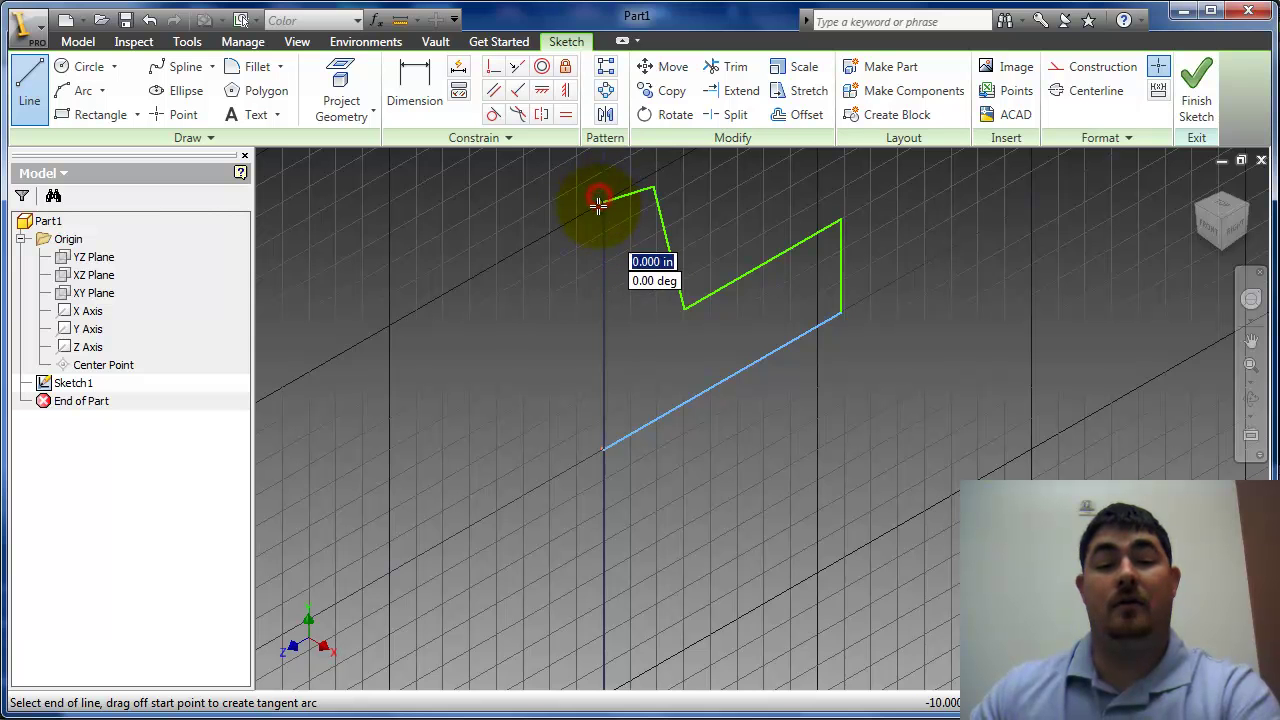
{"action": "left_click", "coordinate": [602, 449]}
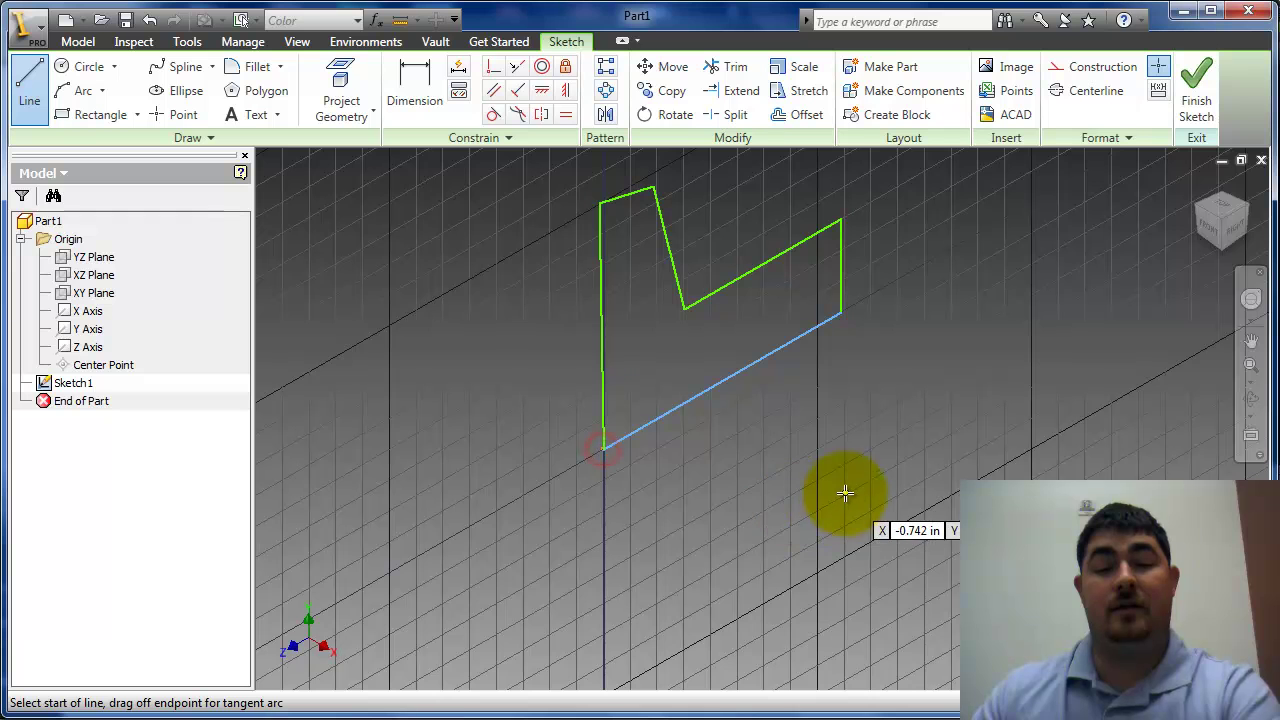
{"action": "key", "text": "Escape"}
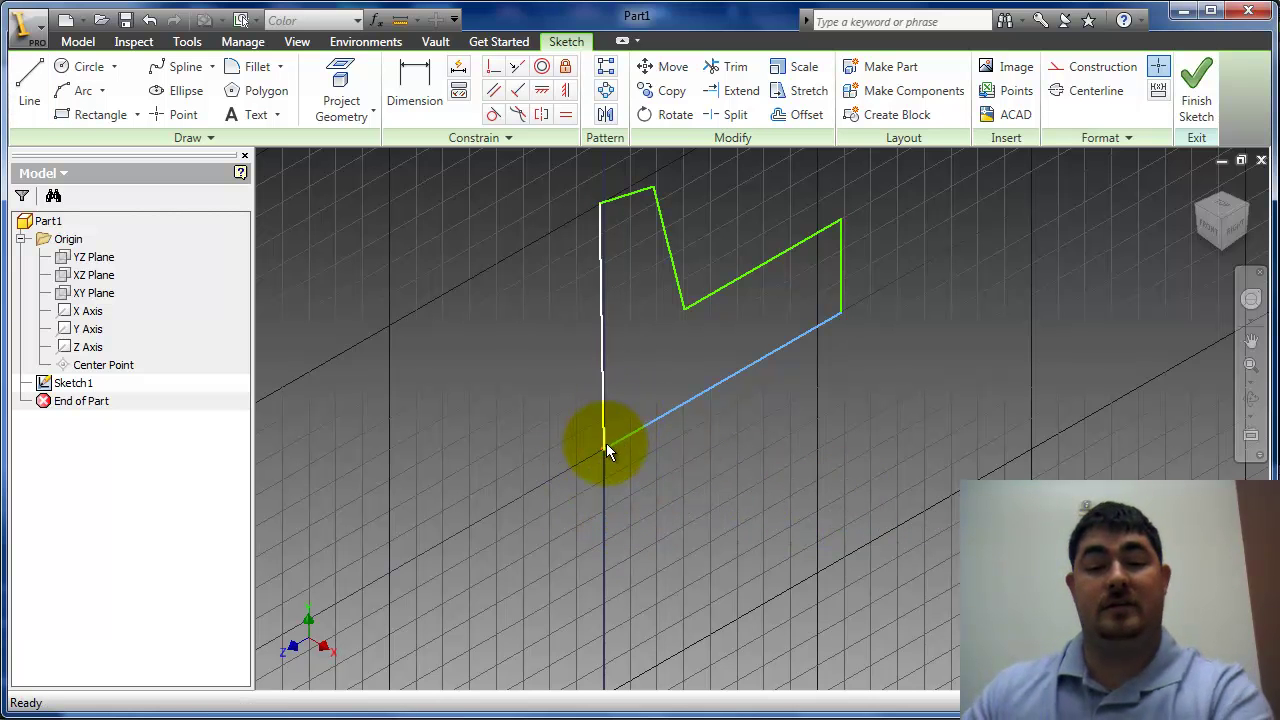
Step: Pull the profile's two upper corners and the short leg's top corner out of alignment to test which lines are still free
{"action": "left_click_drag", "start_coordinate": [557, 440], "coordinate": [800, 471]}
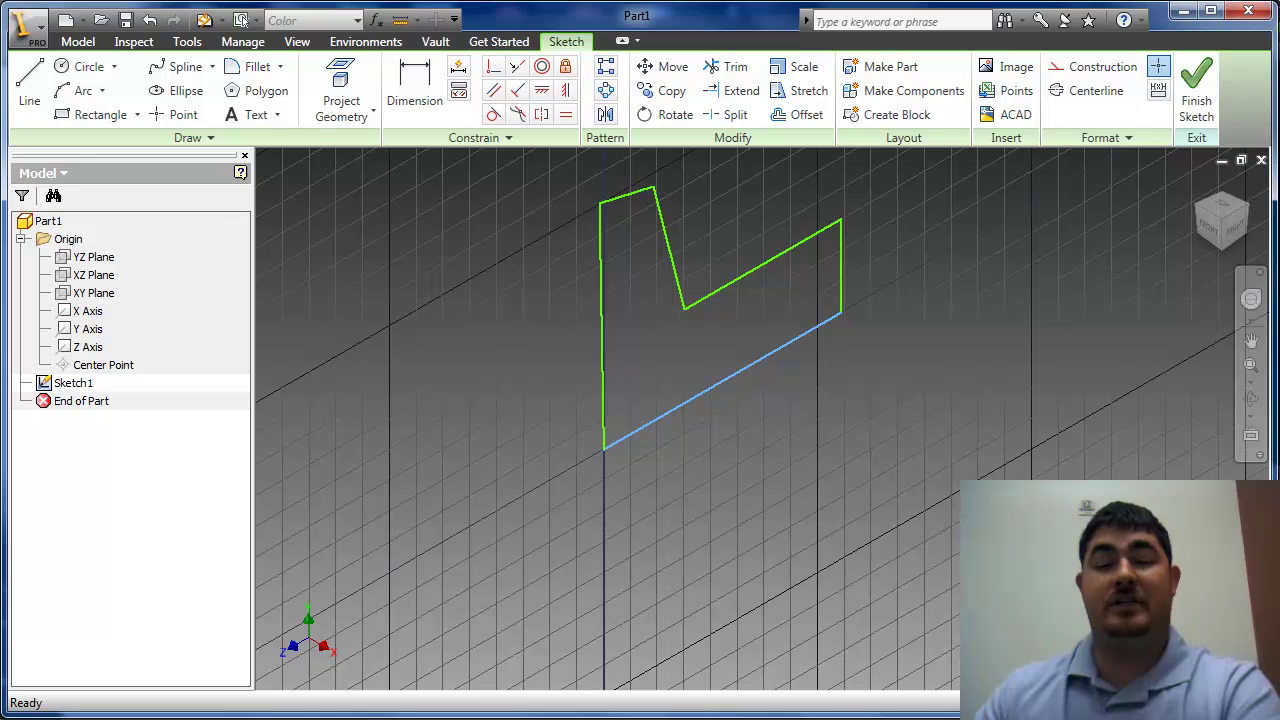
{"action": "left_click", "coordinate": [655, 200]}
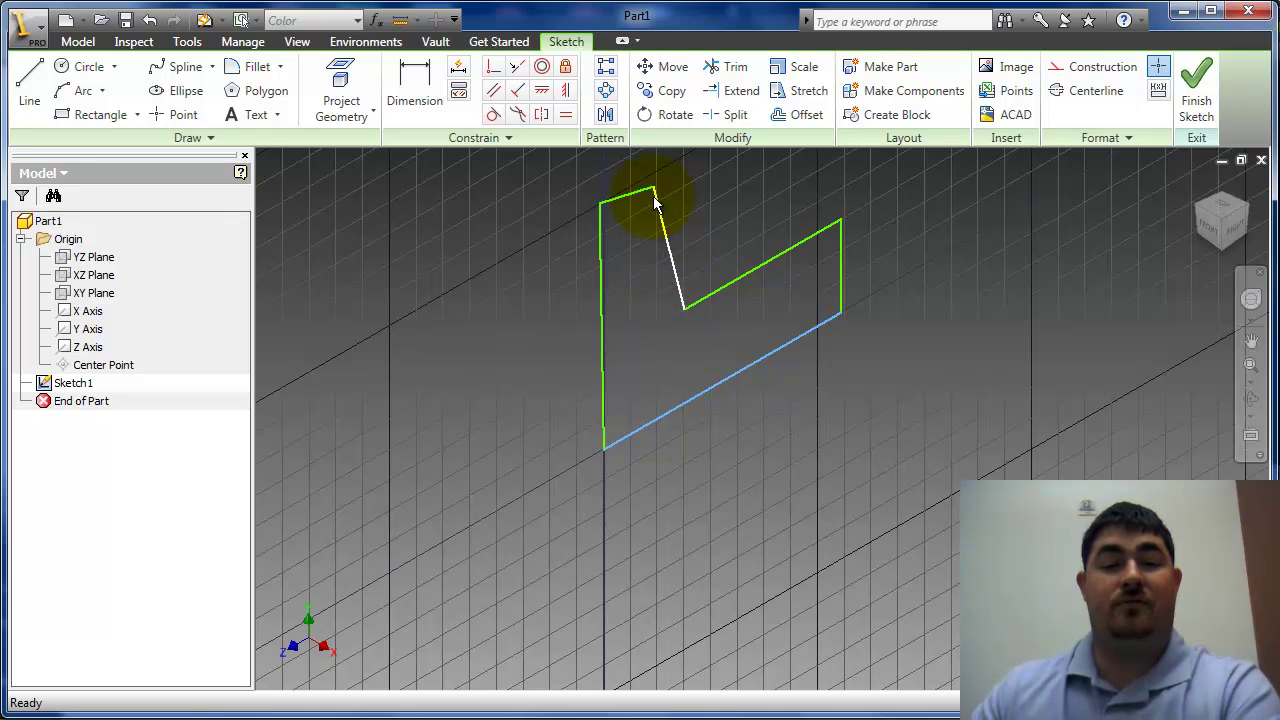
{"action": "left_click_drag", "start_coordinate": [654, 188], "coordinate": [720, 193]}
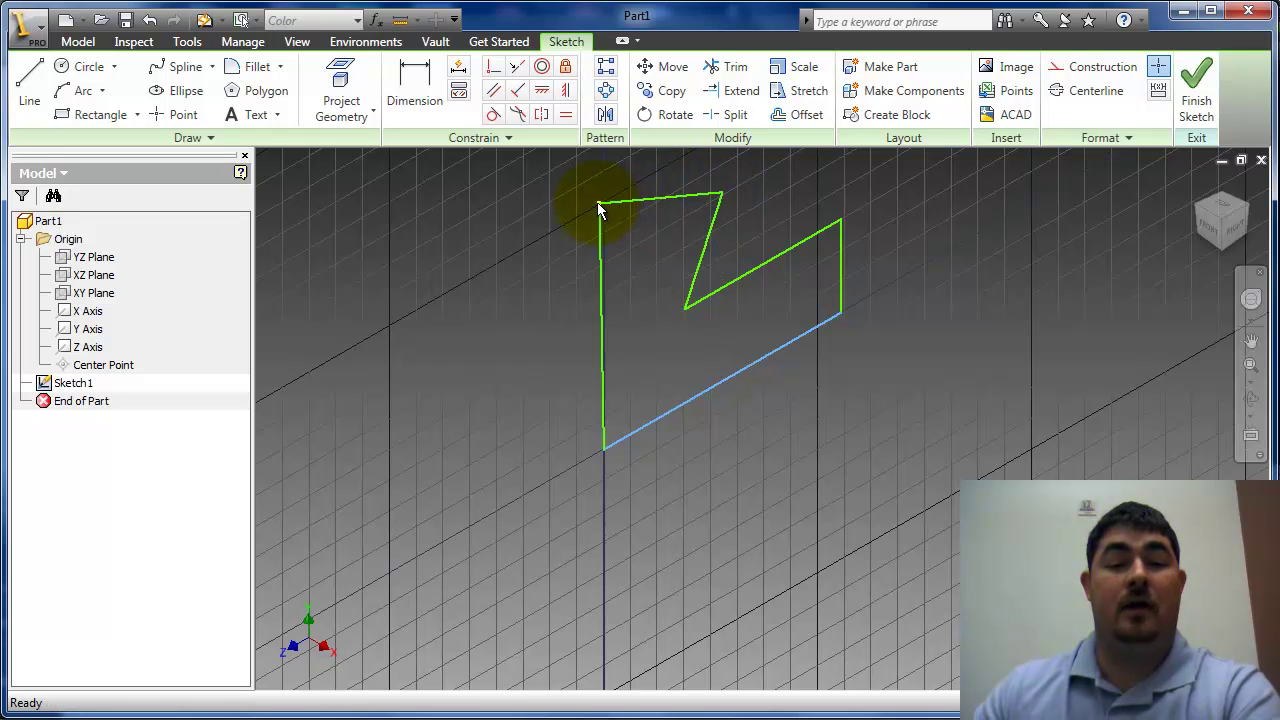
{"action": "left_click_drag", "start_coordinate": [599, 204], "coordinate": [557, 232]}
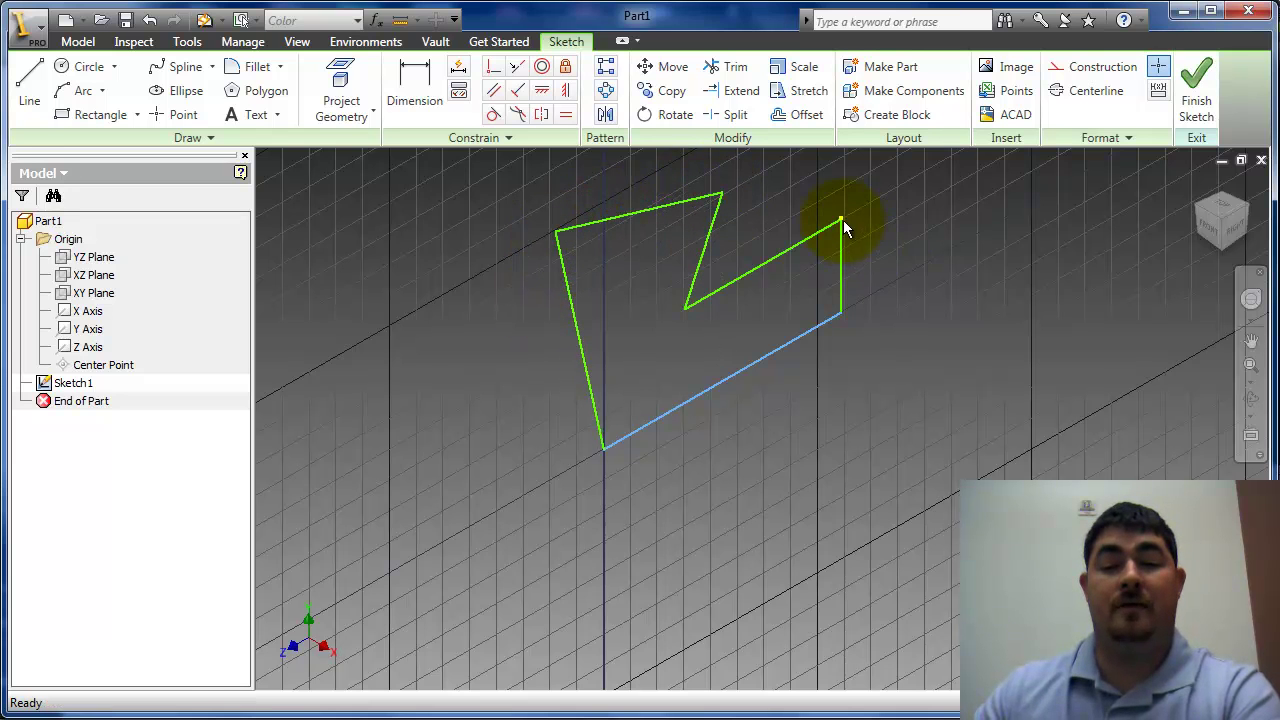
{"action": "mouse_move", "coordinate": [843, 220]}
{"action": "left_mouse_down"}
{"action": "mouse_move", "coordinate": [889, 286]}
{"action": "mouse_move", "coordinate": [871, 206]}
{"action": "mouse_move", "coordinate": [871, 222]}
{"action": "mouse_move", "coordinate": [797, 250]}
{"action": "mouse_move", "coordinate": [843, 206]}
{"action": "mouse_move", "coordinate": [857, 214]}
{"action": "mouse_move", "coordinate": [806, 232]}
{"action": "mouse_move", "coordinate": [912, 200]}
{"action": "mouse_move", "coordinate": [857, 228]}
{"action": "left_mouse_up"}
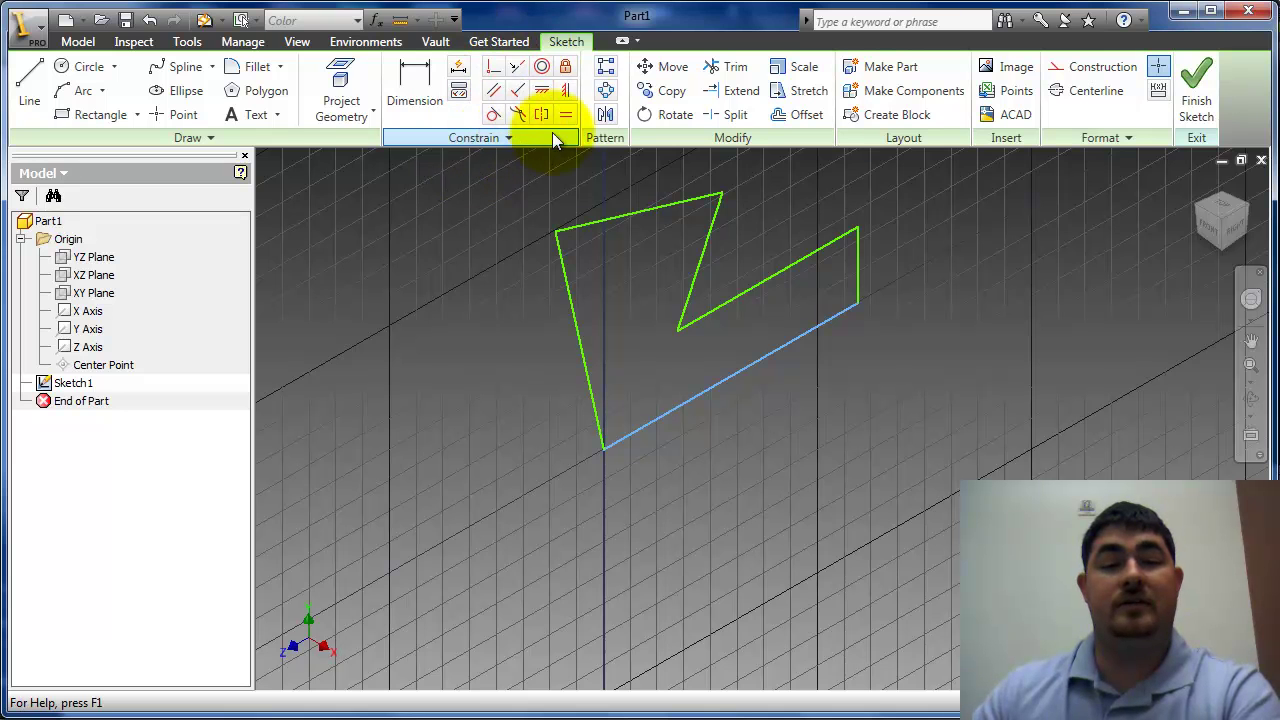
Step: Apply perpendicular constraints between the profile's neighbouring edges, from the lower leg's upper edge through the inner vertical and top edge to the outer vertical
{"action": "left_click", "coordinate": [493, 114]}
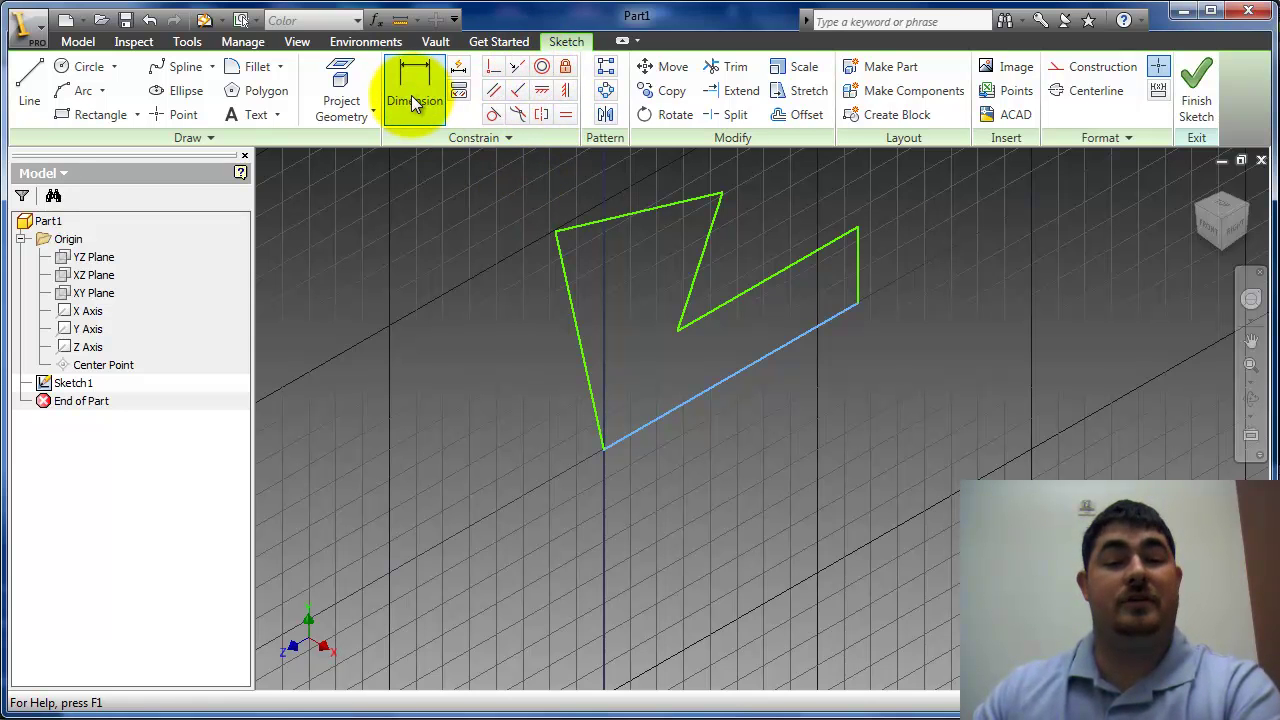
{"action": "left_click", "coordinate": [517, 89]}
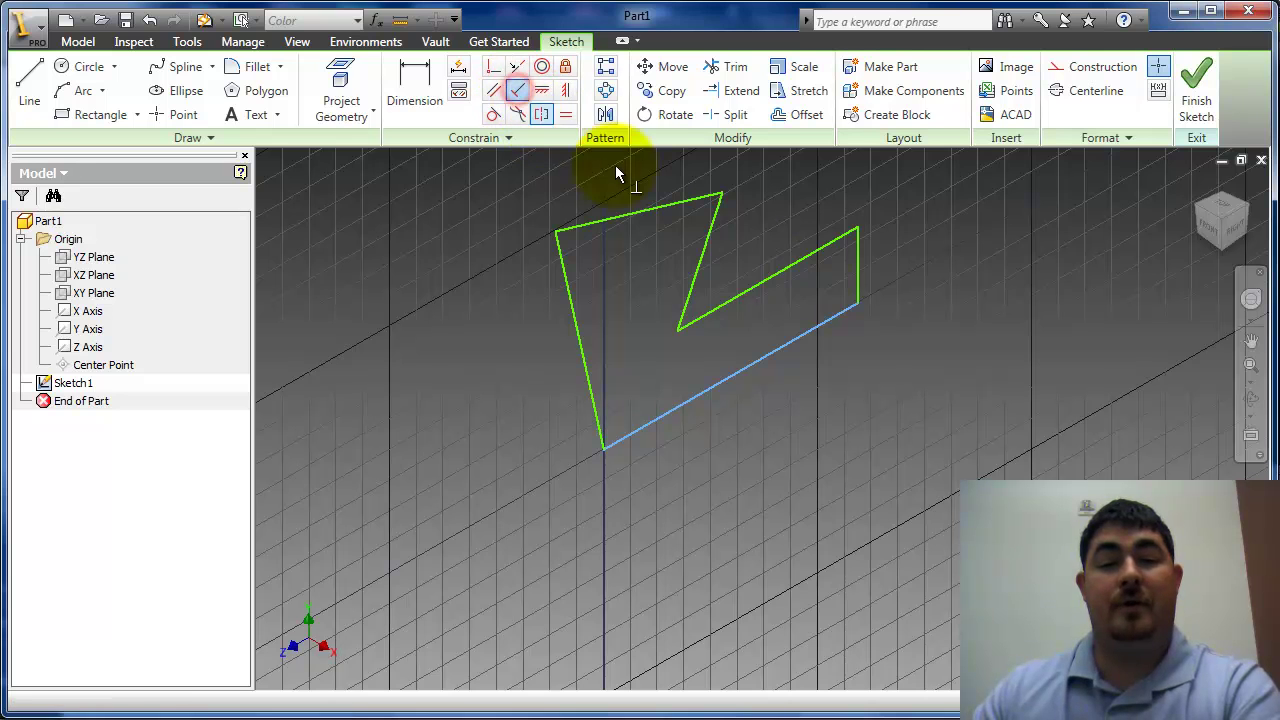
{"action": "left_click", "coordinate": [775, 276]}
{"action": "left_click", "coordinate": [699, 268]}
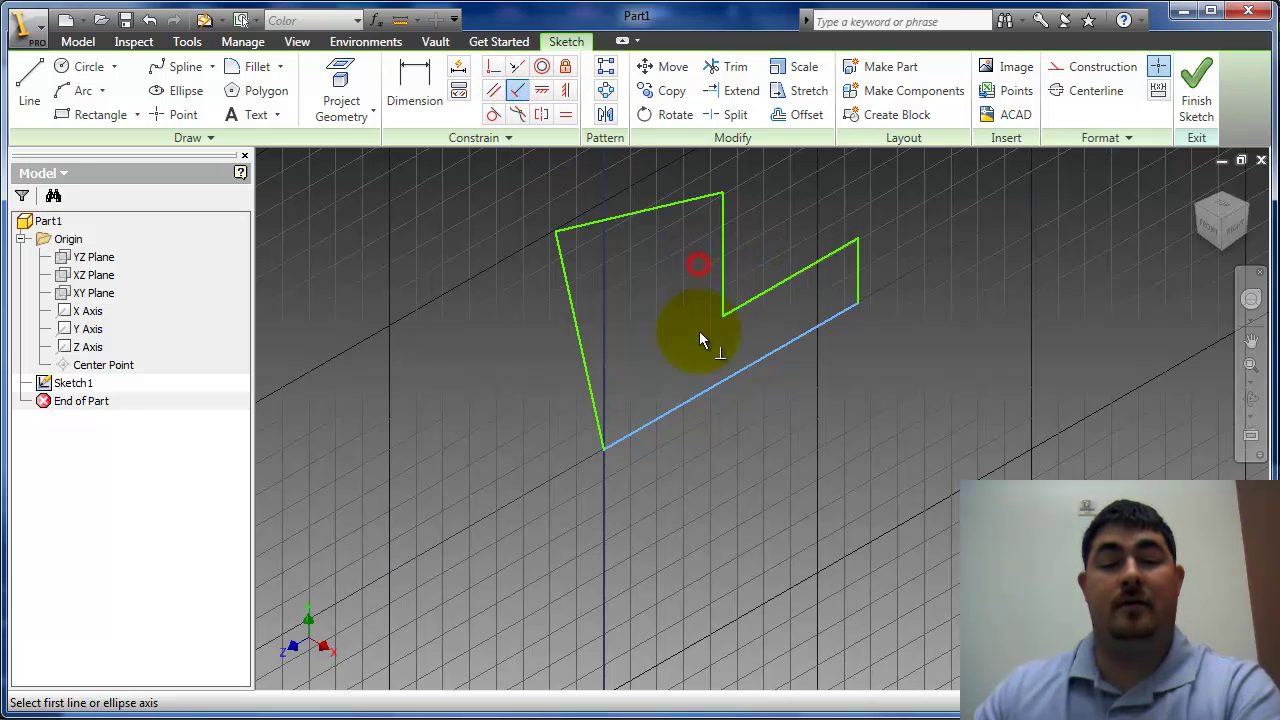
{"action": "left_click", "coordinate": [722, 238]}
{"action": "left_click", "coordinate": [672, 204]}
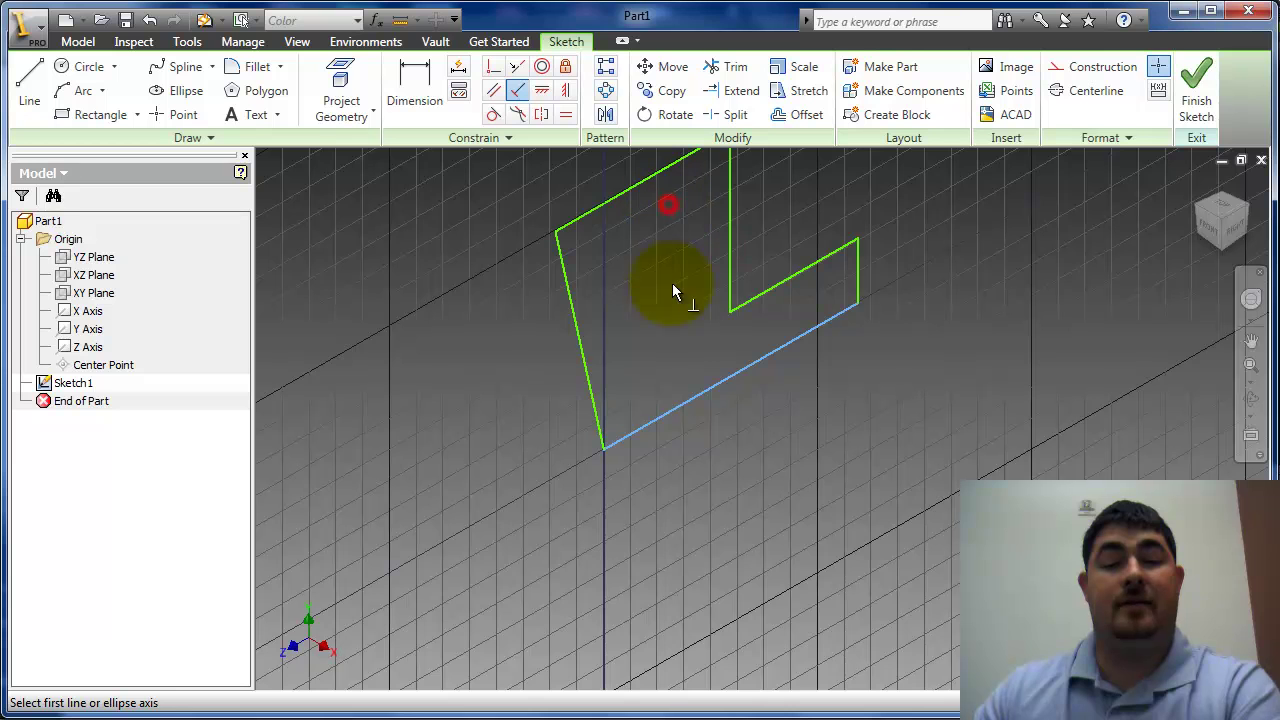
{"action": "left_click", "coordinate": [586, 213]}
{"action": "left_click", "coordinate": [565, 283]}
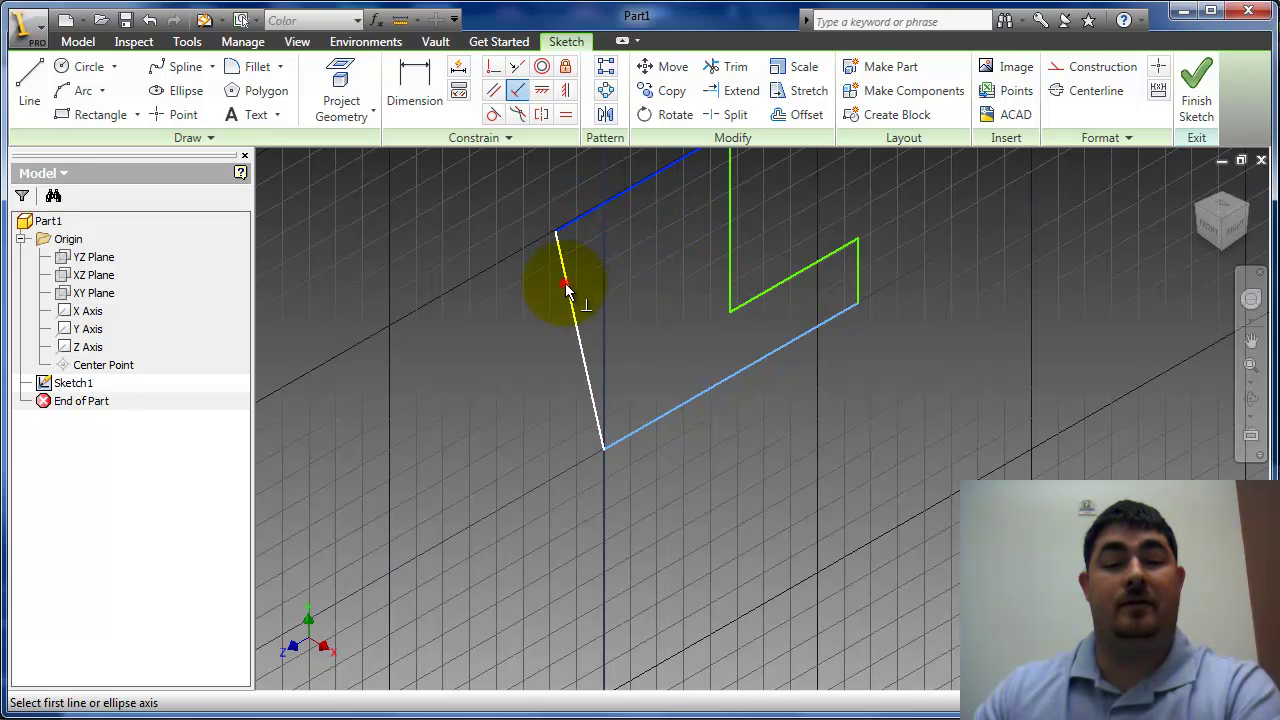
{"action": "key", "text": "Escape"}
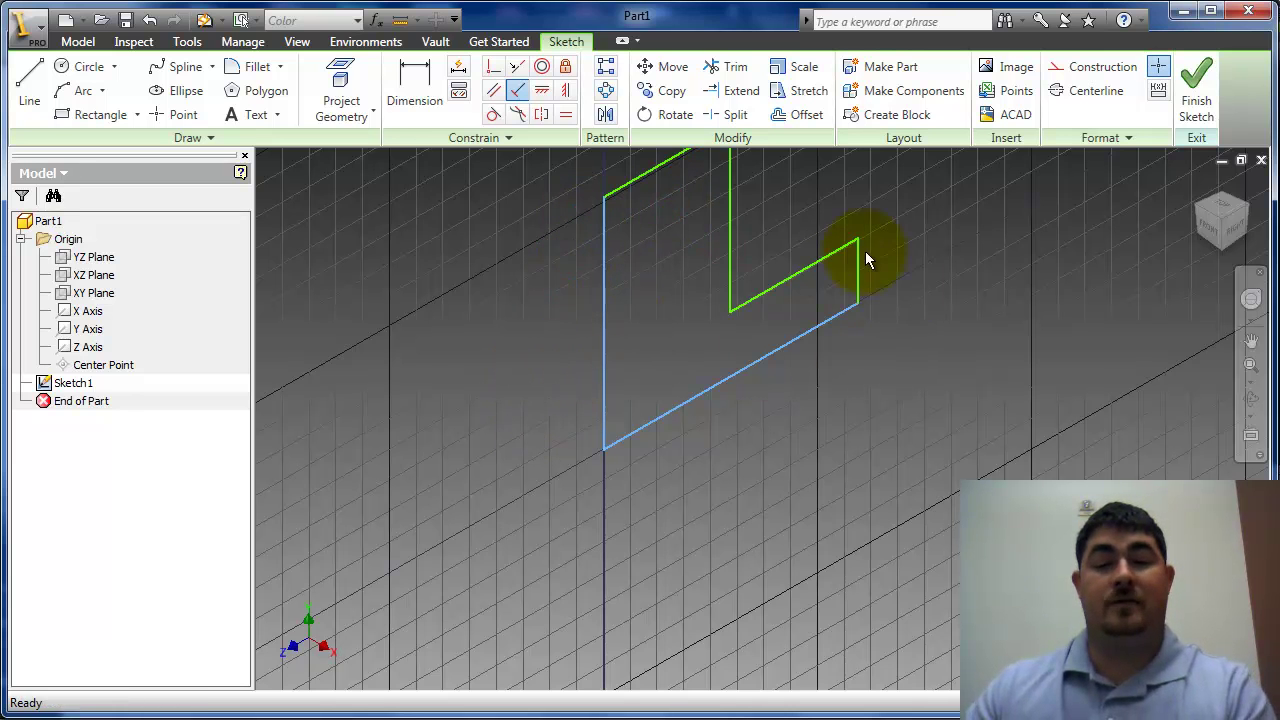
Step: Move the L-profile's top edge, inner vertical and their shared corner to resize the upright leg while testing the perpendicular constraints
{"action": "middle_click_drag", "start_coordinate": [863, 257], "coordinate": [766, 290]}
{"action": "mouse_move", "coordinate": [709, 190]}
{"action": "left_mouse_down"}
{"action": "mouse_move", "coordinate": [814, 194]}
{"action": "mouse_move", "coordinate": [706, 300]}
{"action": "mouse_move", "coordinate": [676, 193]}
{"action": "mouse_move", "coordinate": [679, 264]}
{"action": "left_mouse_up"}
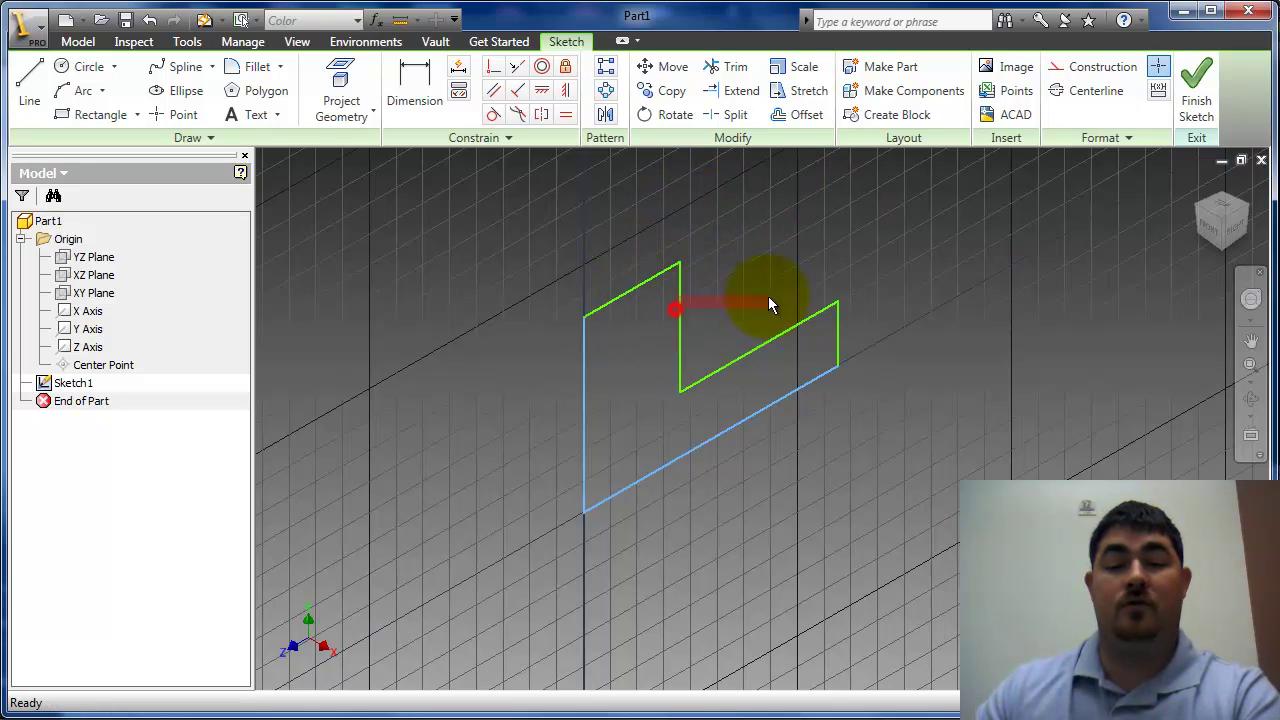
{"action": "mouse_move", "coordinate": [681, 312]}
{"action": "left_mouse_down"}
{"action": "mouse_move", "coordinate": [789, 272]}
{"action": "mouse_move", "coordinate": [702, 315]}
{"action": "left_mouse_up"}
{"action": "mouse_move", "coordinate": [707, 388]}
{"action": "left_mouse_down"}
{"action": "mouse_move", "coordinate": [743, 366]}
{"action": "mouse_move", "coordinate": [686, 394]}
{"action": "mouse_move", "coordinate": [709, 366]}
{"action": "mouse_move", "coordinate": [690, 388]}
{"action": "left_mouse_up"}
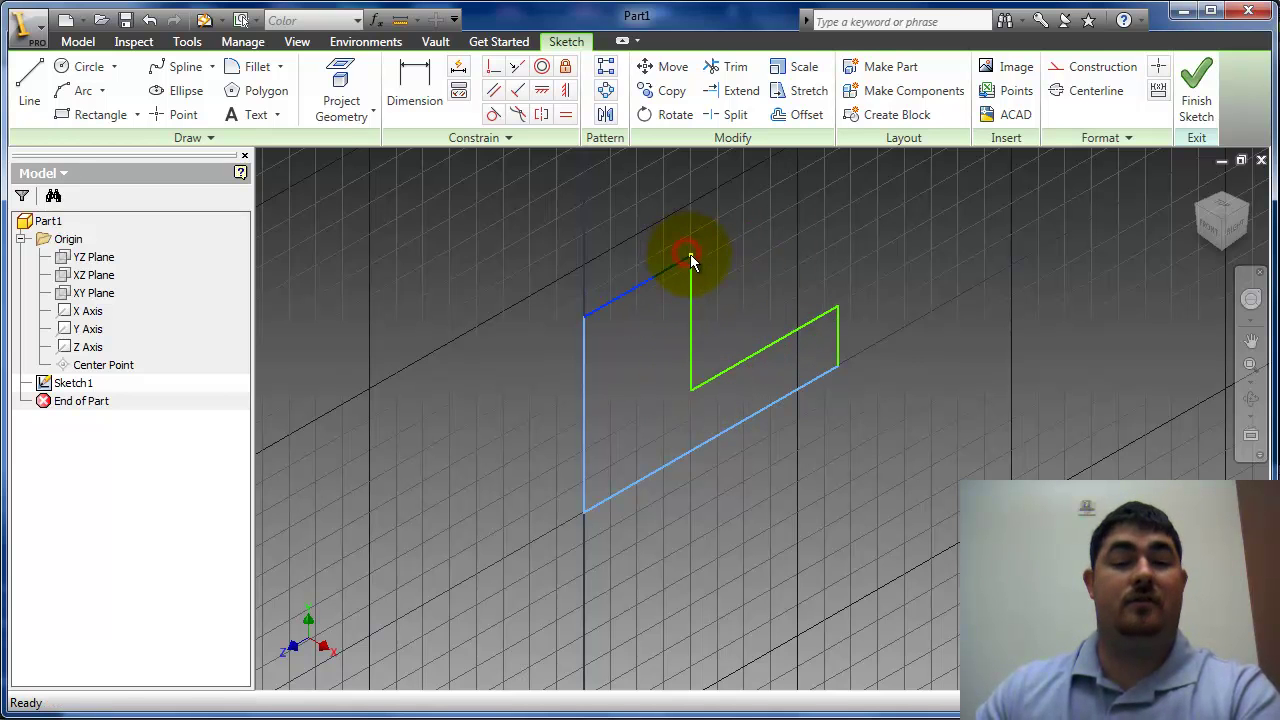
{"action": "mouse_move", "coordinate": [689, 258]}
{"action": "left_mouse_down"}
{"action": "mouse_move", "coordinate": [651, 237]}
{"action": "mouse_move", "coordinate": [700, 251]}
{"action": "mouse_move", "coordinate": [706, 238]}
{"action": "left_mouse_up"}
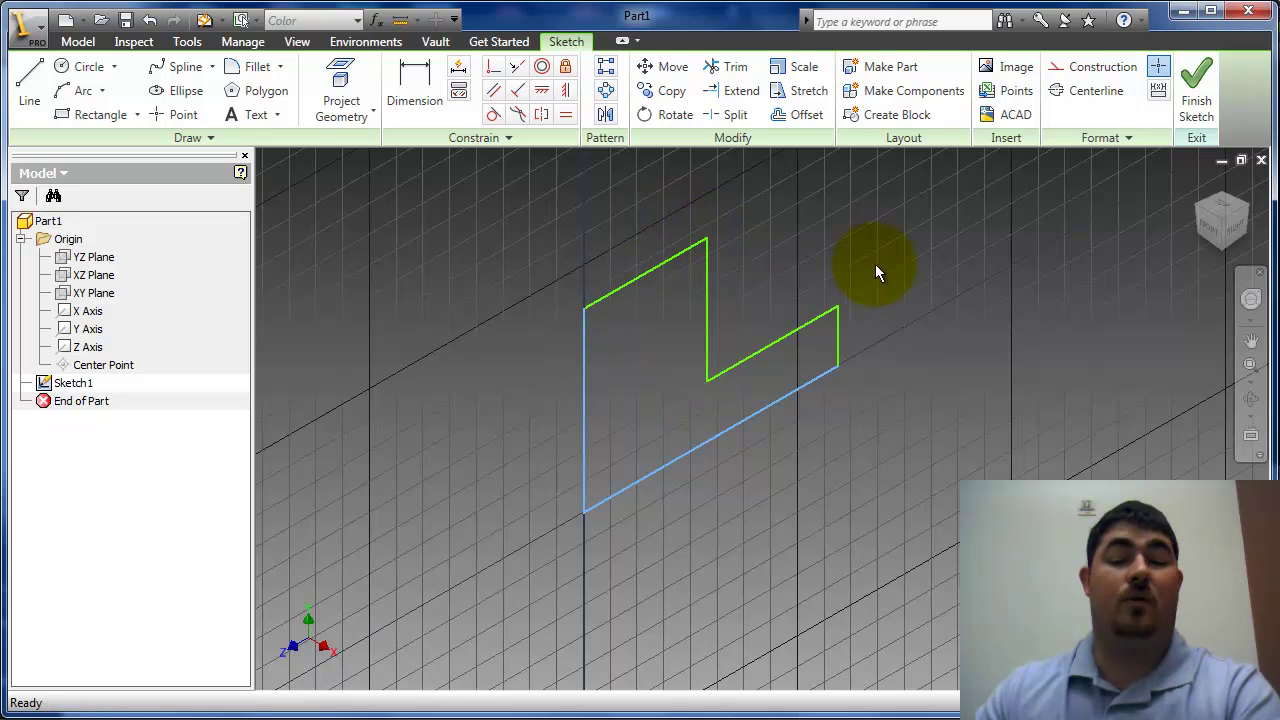
{"action": "left_click", "coordinate": [874, 263]}
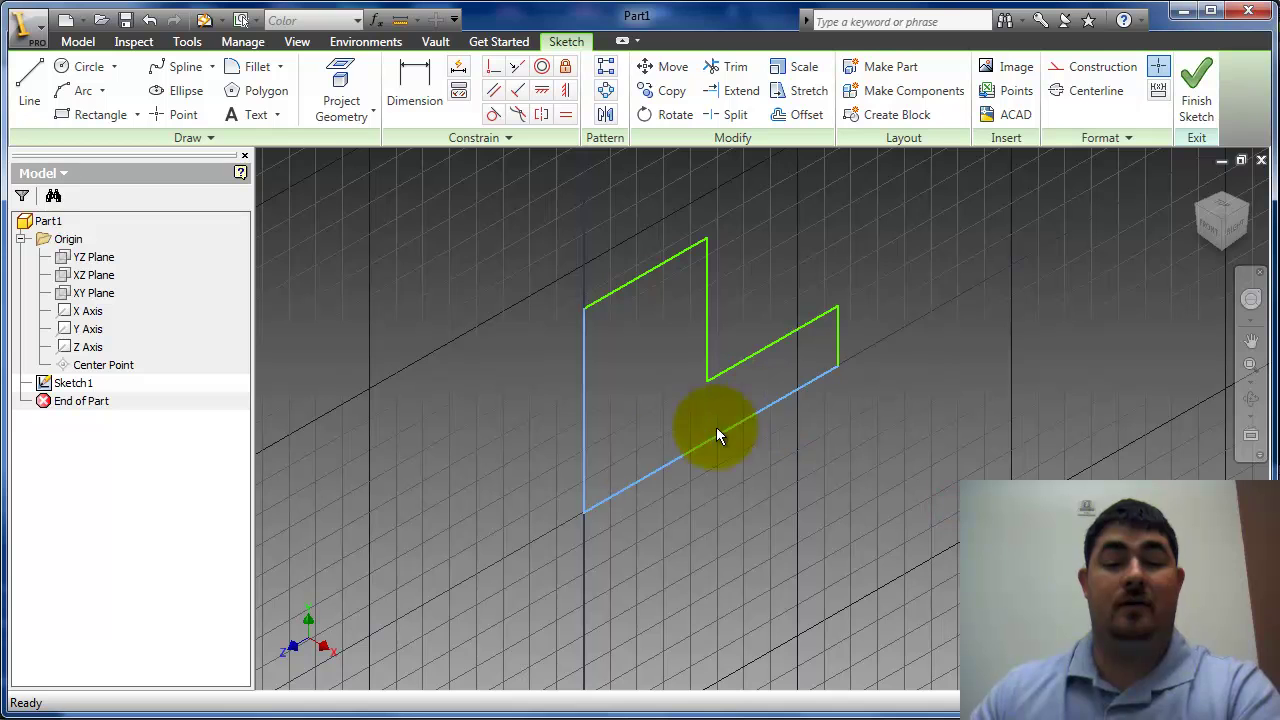
Step: Apply an equal constraint between the upright leg's top edge and the lower leg's short end edge
{"action": "left_click", "coordinate": [685, 252]}
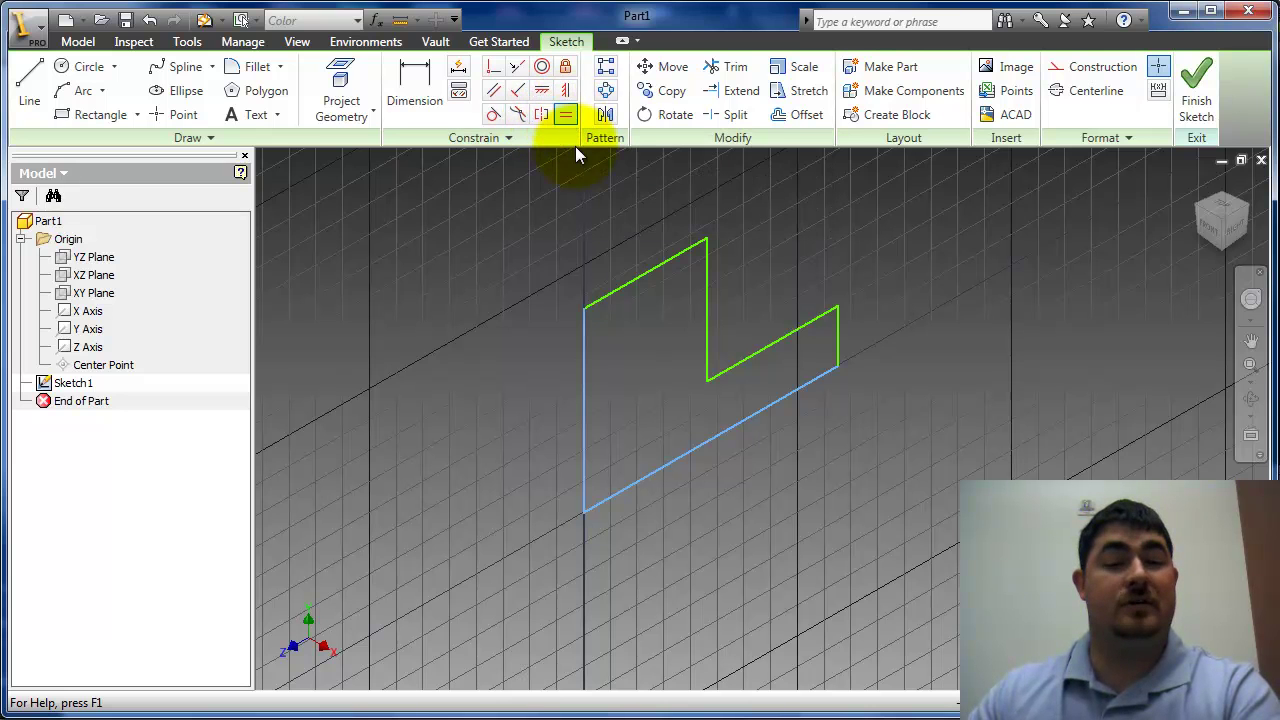
{"action": "left_click", "coordinate": [666, 262]}
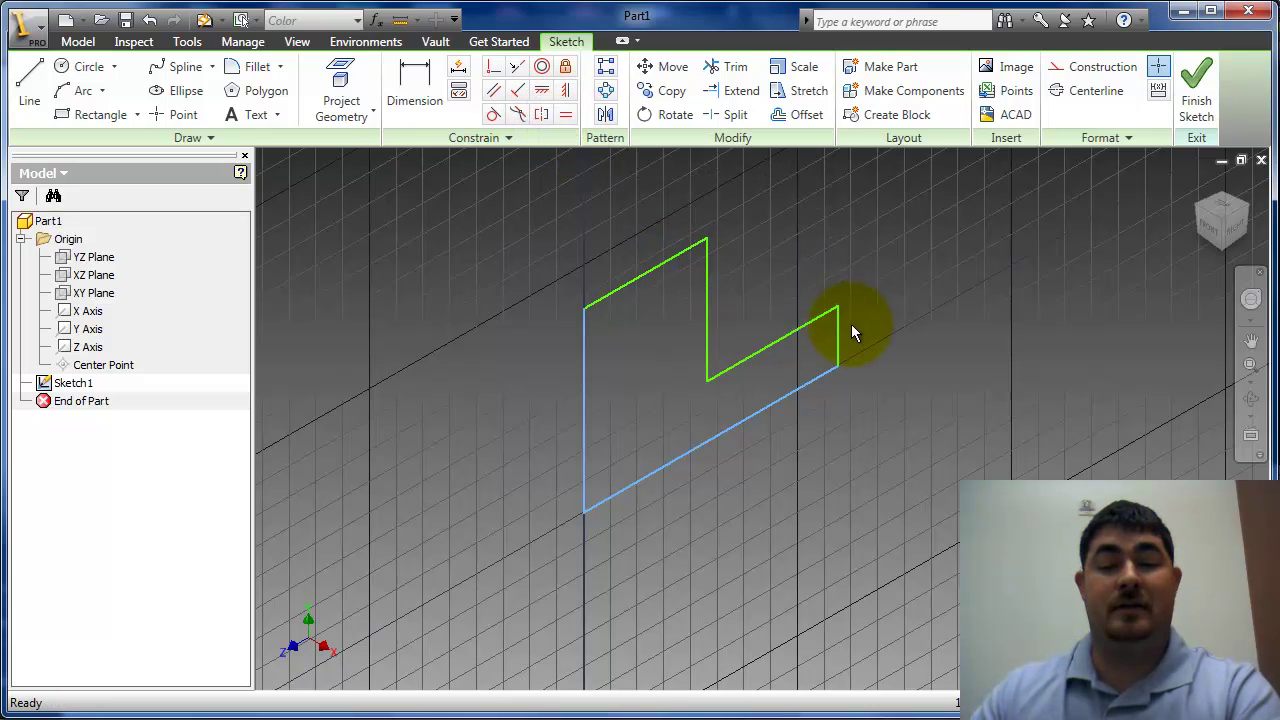
{"action": "left_click", "coordinate": [565, 114]}
{"action": "left_click", "coordinate": [646, 268]}
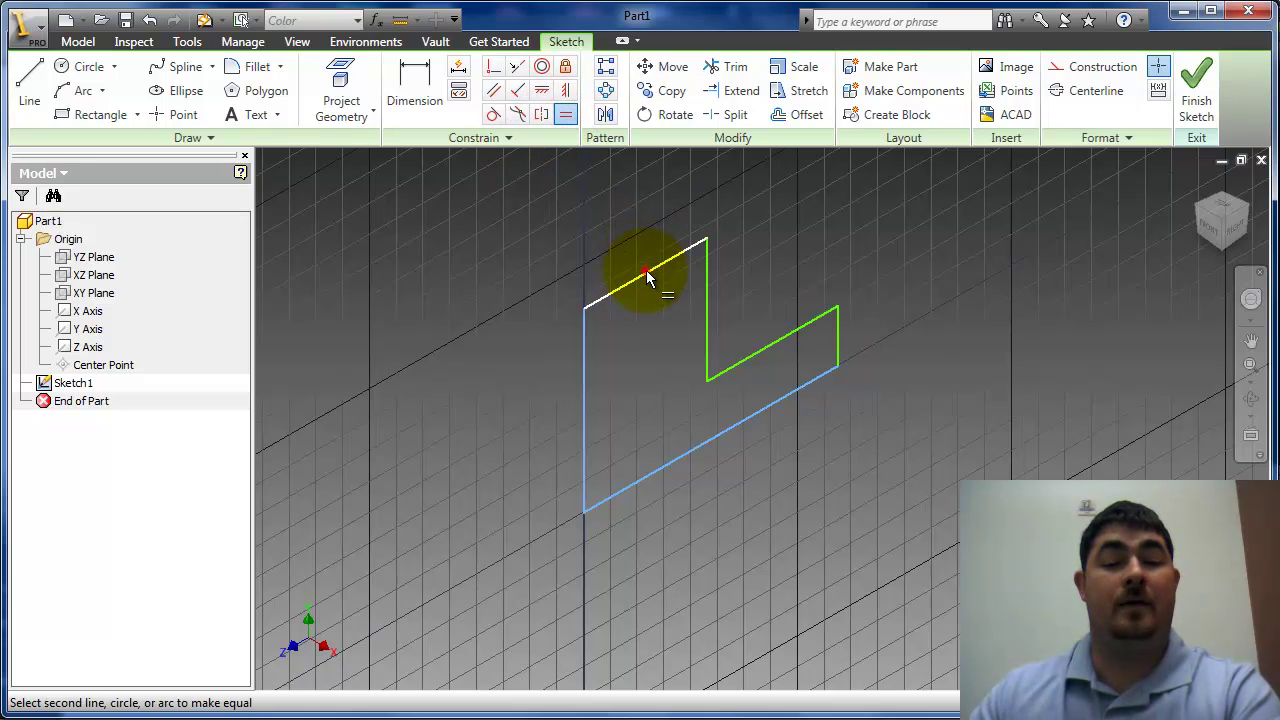
{"action": "left_click", "coordinate": [838, 328]}
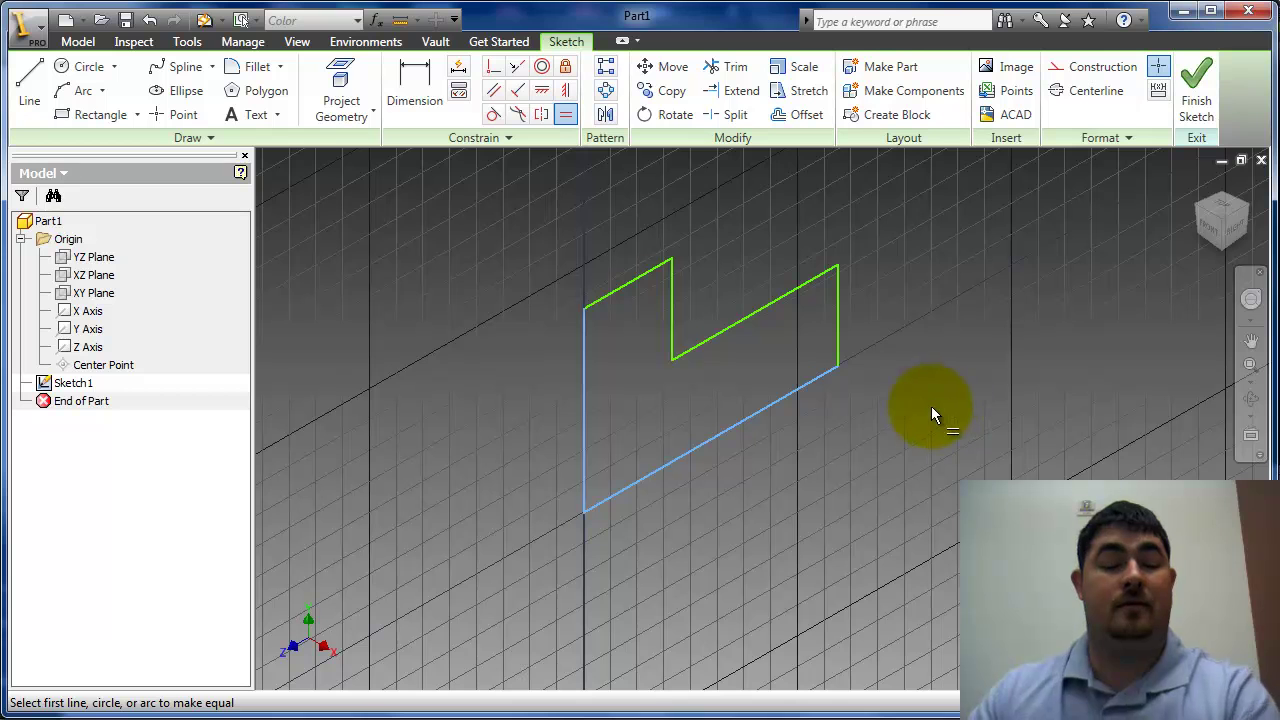
{"action": "key", "text": "Escape"}
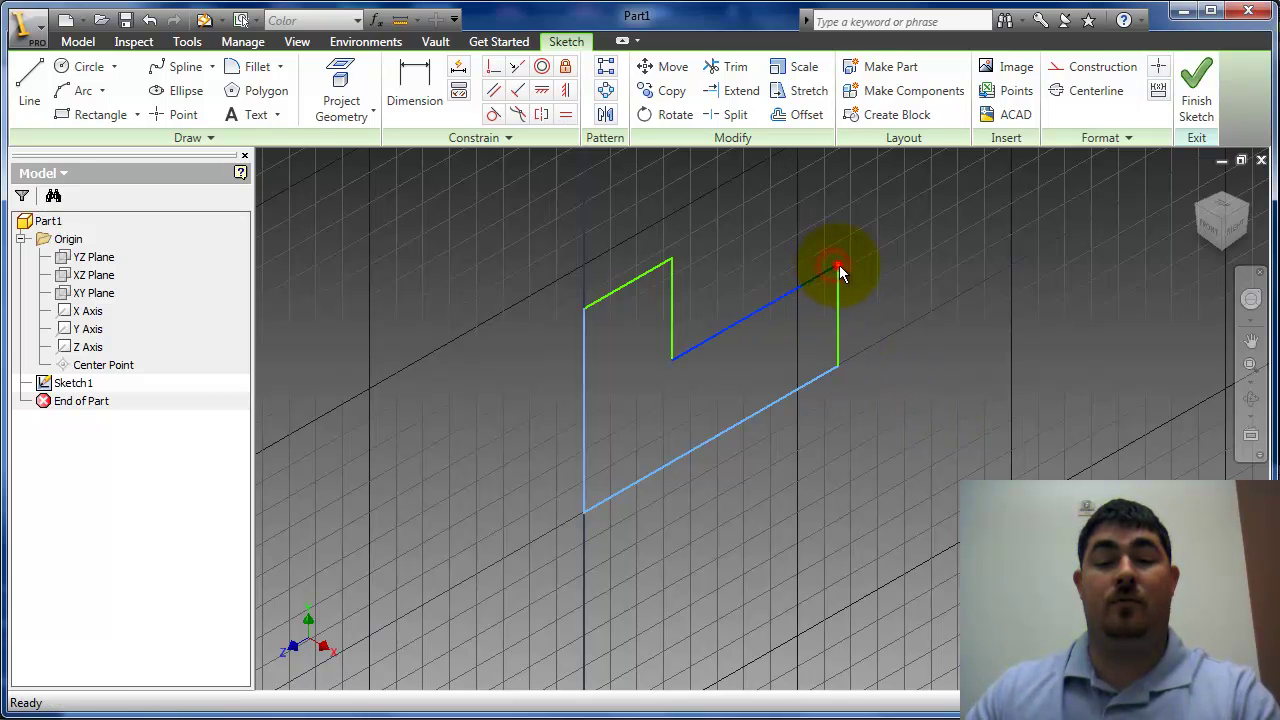
Step: Move the upper corner of the lower leg's end edge down and outward to thin both legs of the L-profile
{"action": "mouse_move", "coordinate": [837, 271]}
{"action": "left_mouse_down"}
{"action": "mouse_move", "coordinate": [834, 216]}
{"action": "mouse_move", "coordinate": [851, 335]}
{"action": "mouse_move", "coordinate": [846, 286]}
{"action": "mouse_move", "coordinate": [851, 305]}
{"action": "left_mouse_up"}
{"action": "key", "text": "Escape"}
{"action": "left_click", "coordinate": [966, 278]}
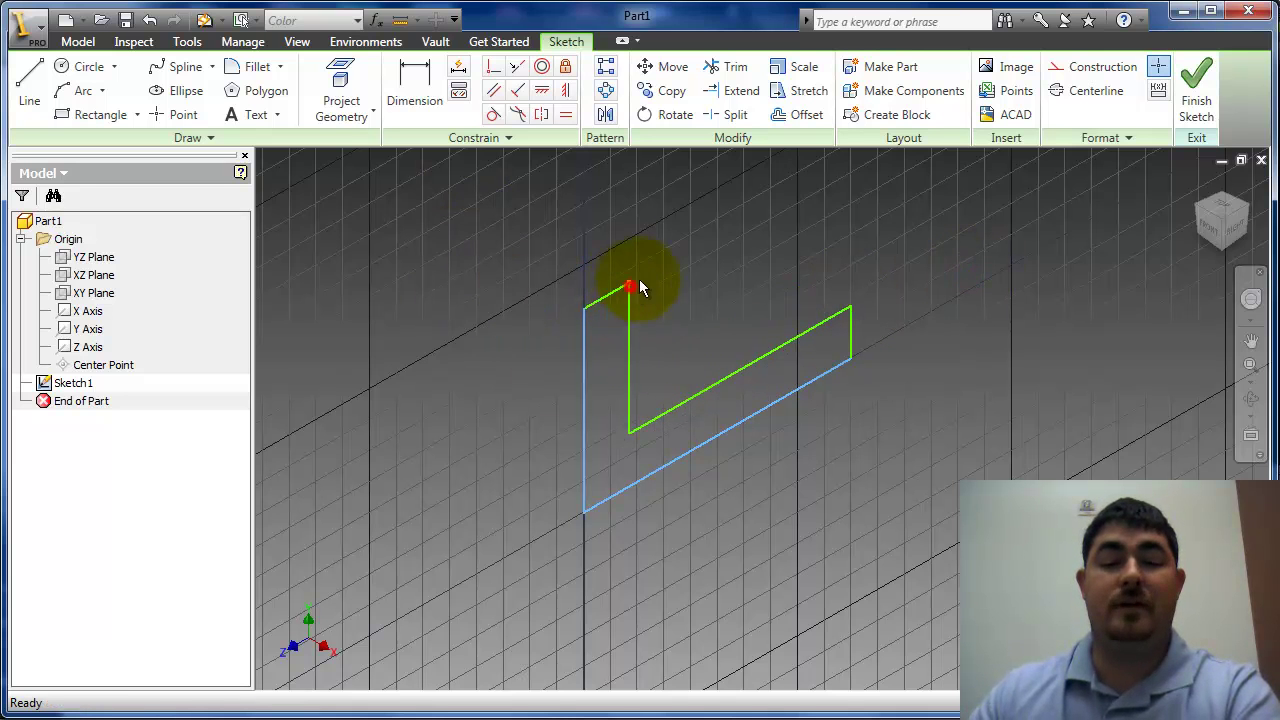
Step: Move the inner corner of the upright leg's top edge up and outward to thicken both legs of the L-profile
{"action": "mouse_move", "coordinate": [639, 281]}
{"action": "left_mouse_down"}
{"action": "mouse_move", "coordinate": [660, 278]}
{"action": "mouse_move", "coordinate": [666, 229]}
{"action": "mouse_move", "coordinate": [646, 280]}
{"action": "mouse_move", "coordinate": [645, 254]}
{"action": "left_mouse_up"}
{"action": "left_click", "coordinate": [440, 341]}
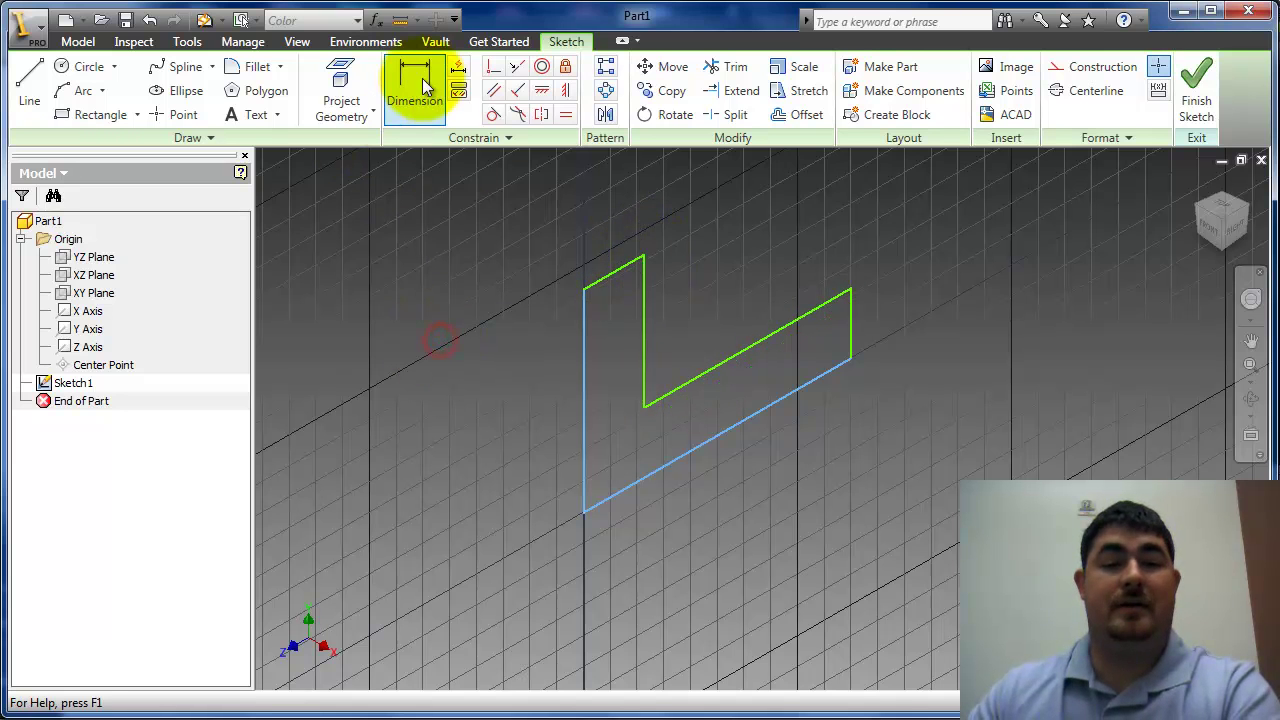
Step: Dimension the L-profile's overall height between its bottom and top edges and set it to 1 in
{"action": "left_click", "coordinate": [416, 84]}
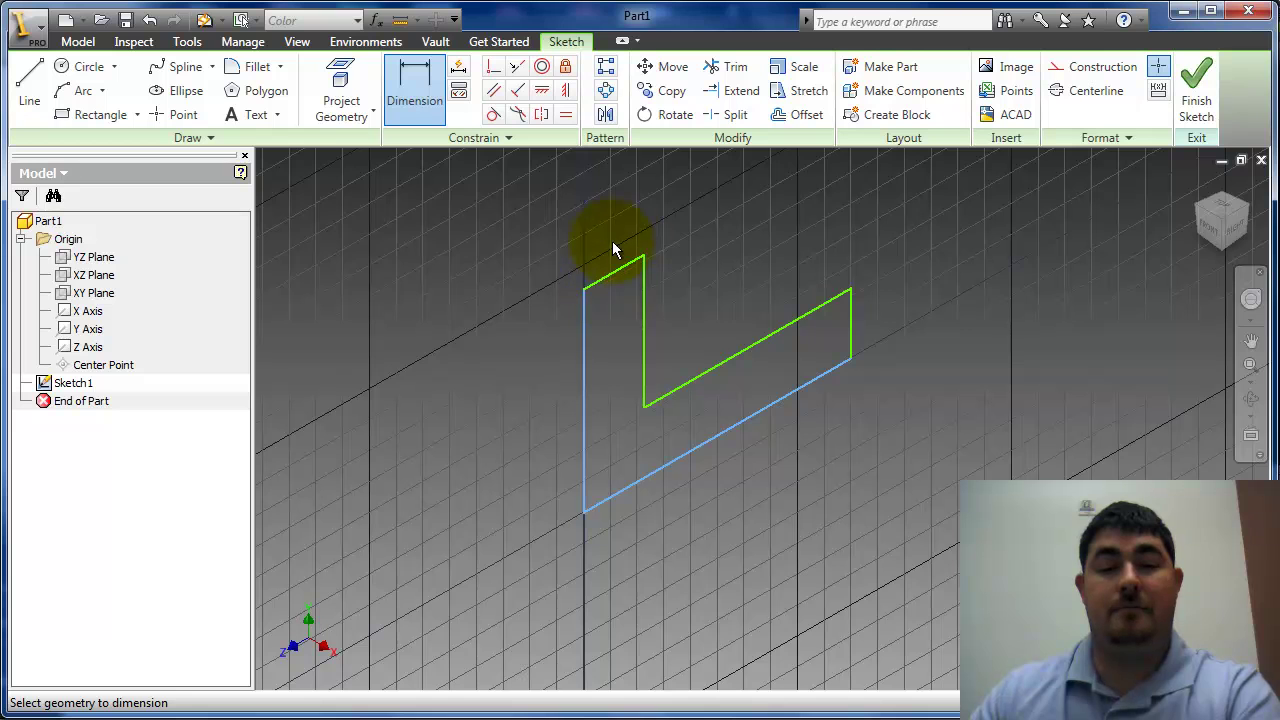
{"action": "left_click", "coordinate": [701, 450]}
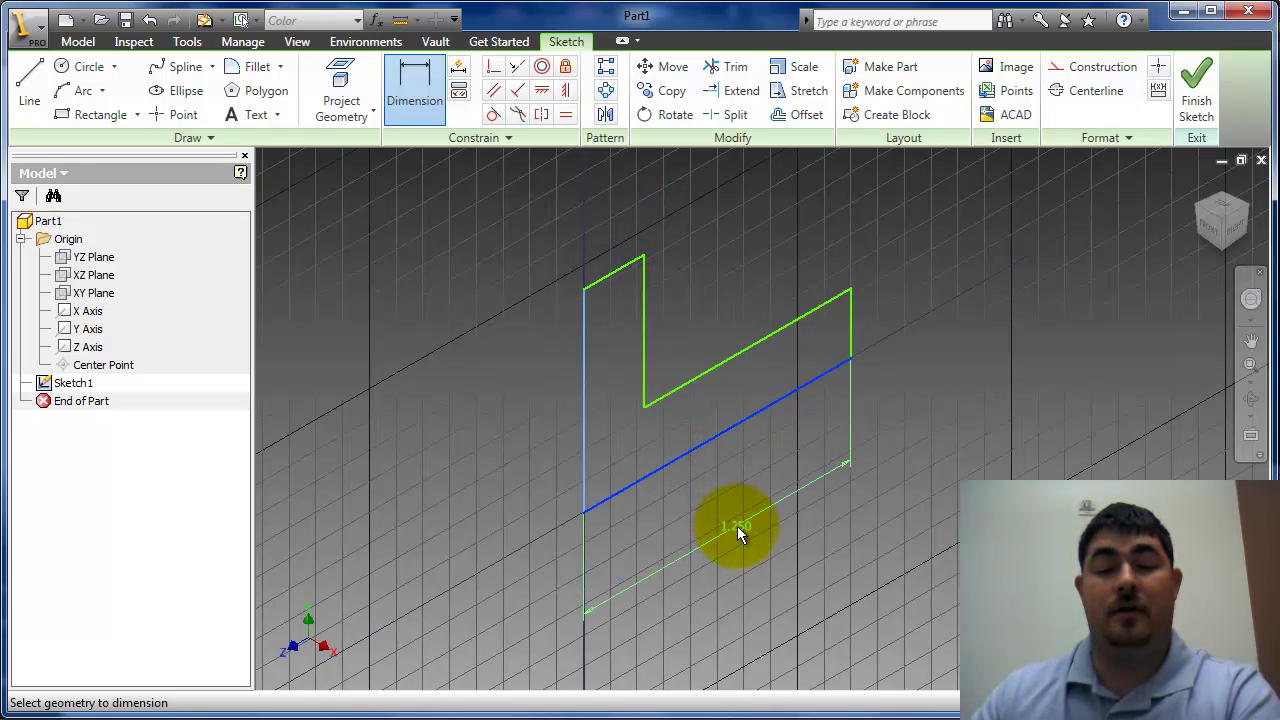
{"action": "left_click", "coordinate": [593, 282]}
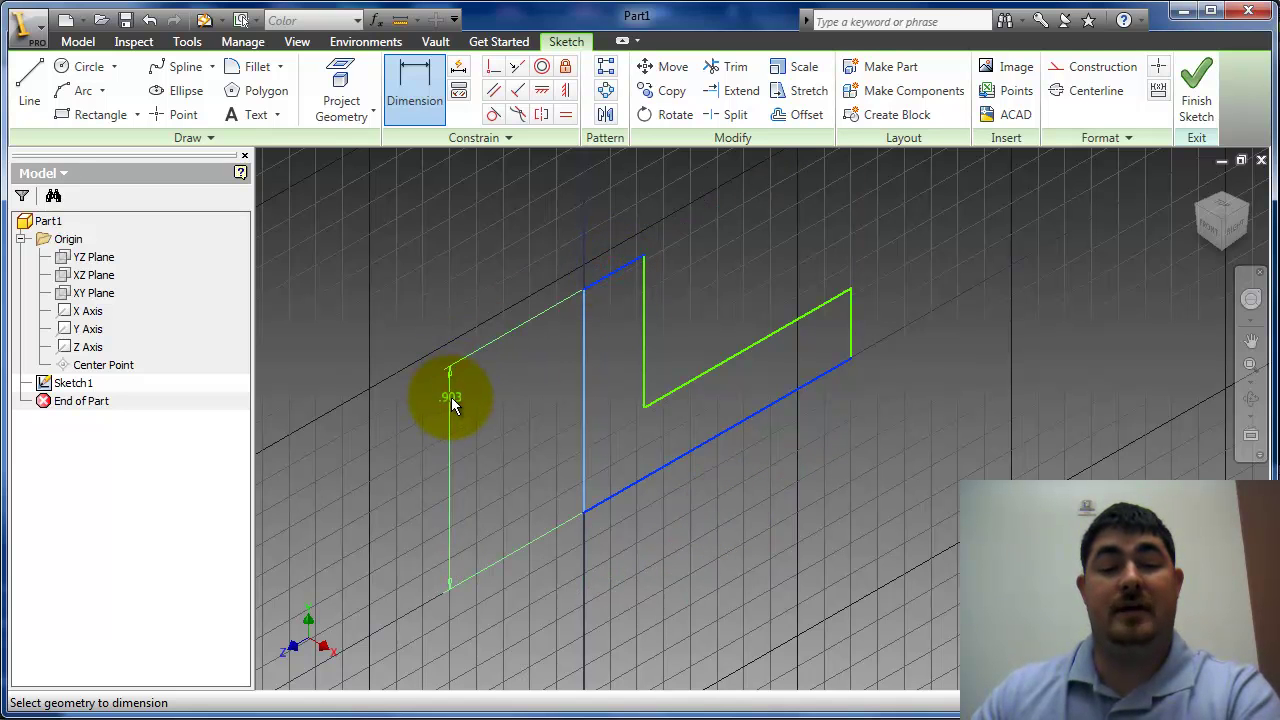
{"action": "left_click", "coordinate": [476, 447]}
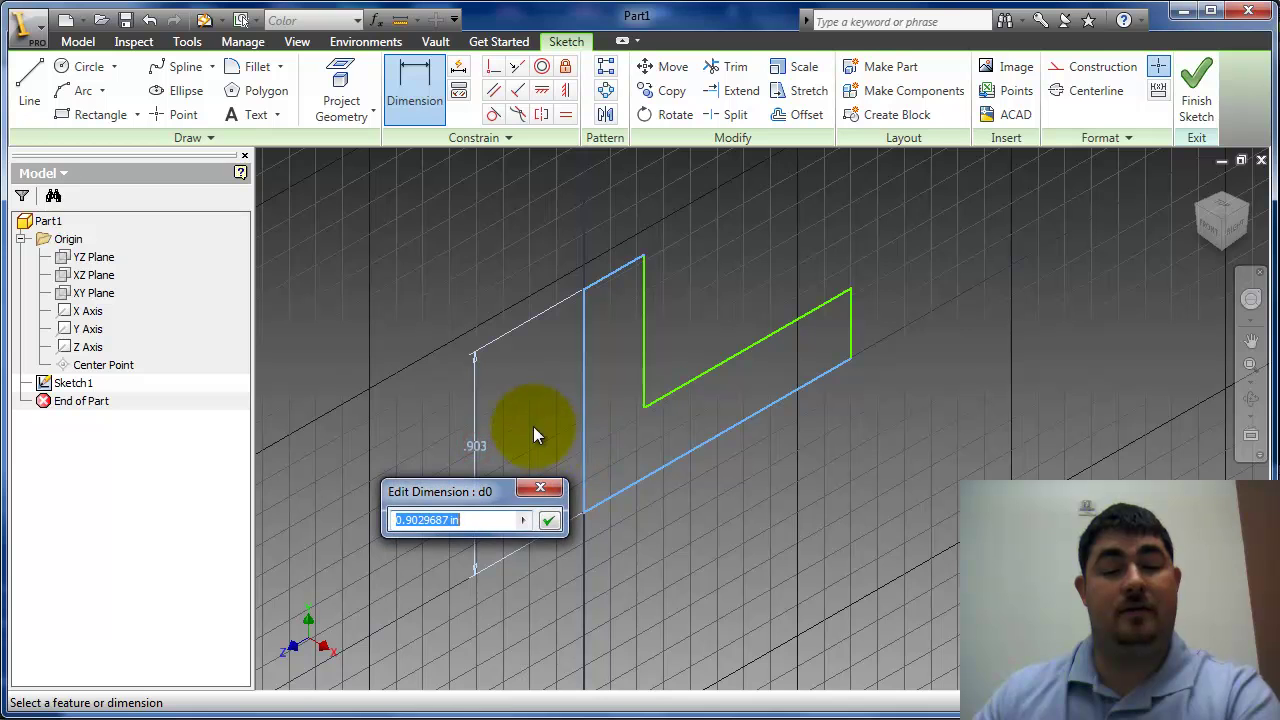
{"action": "type", "text": "1"}
{"action": "key", "text": "Return"}
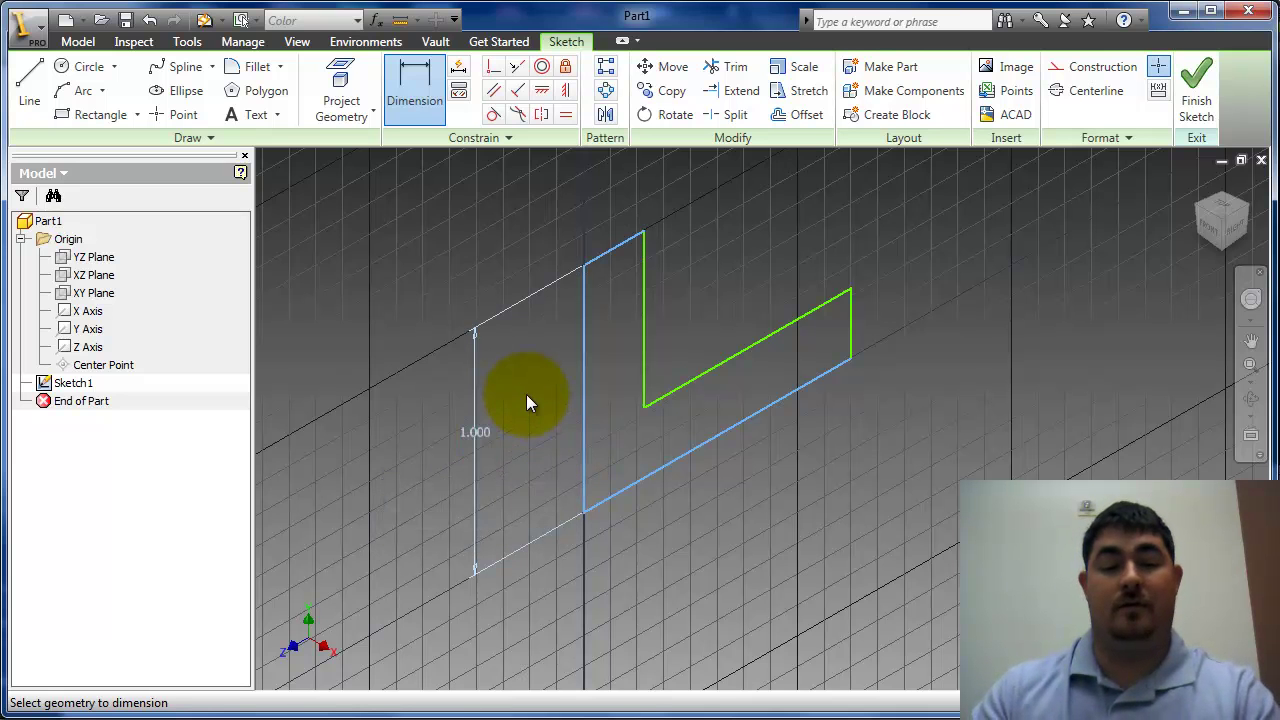
Step: Dimension the L-profile's bottom edge and set its length with the formula d0*2 so it is driven by the height
{"action": "left_click", "coordinate": [716, 436]}
{"action": "left_click", "coordinate": [725, 521]}
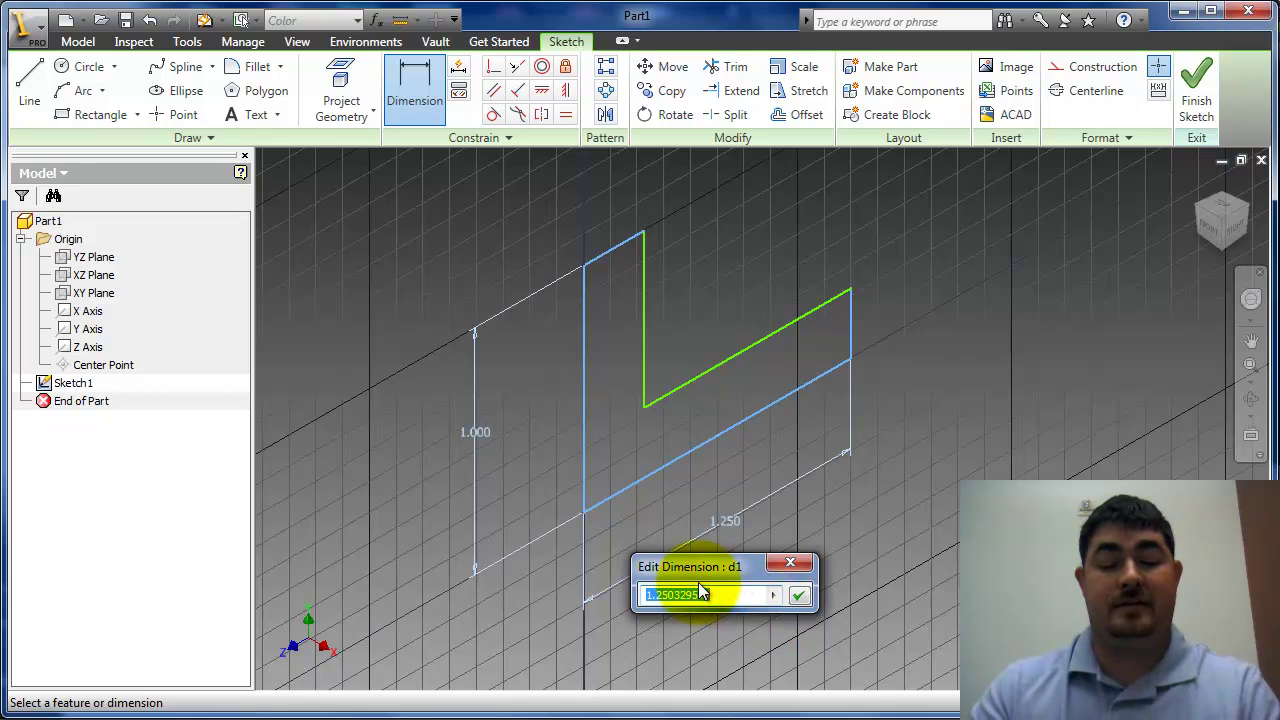
{"action": "type", "text": "d0*2"}
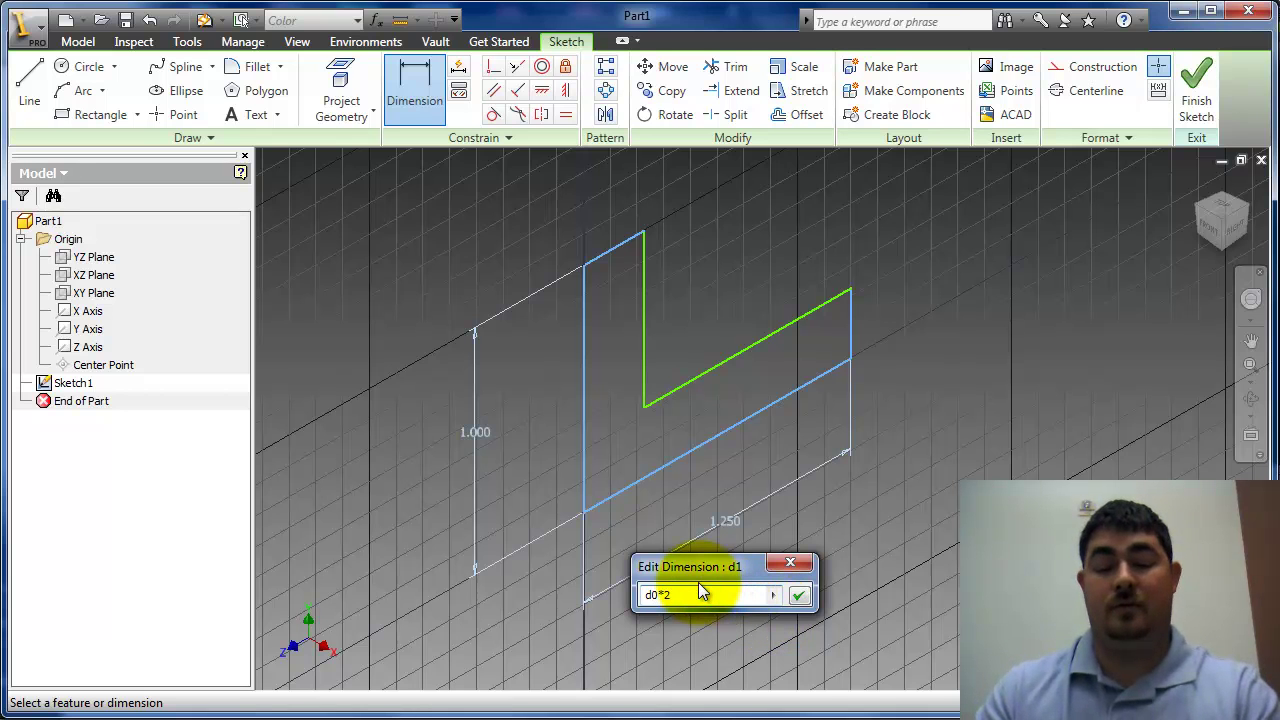
{"action": "key", "text": "Return"}
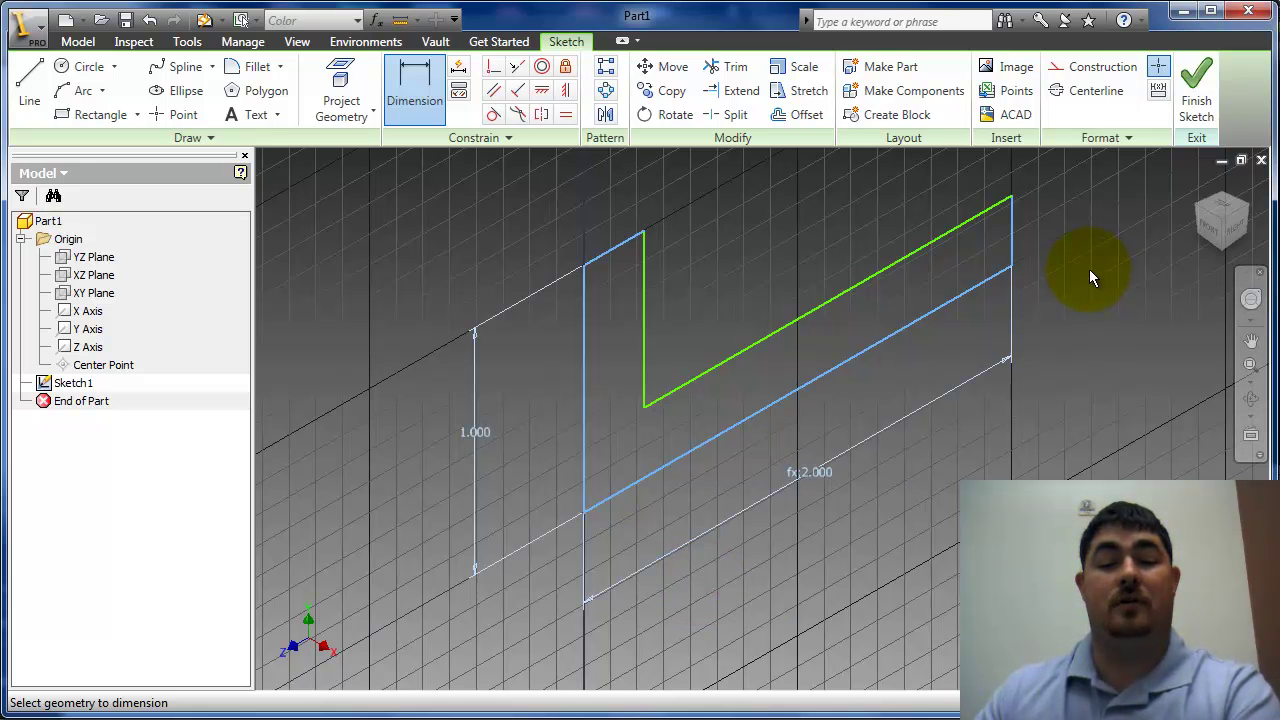
Step: Dimension the lower leg's short end edge and set its thickness to 10 mm
{"action": "middle_click_drag", "start_coordinate": [1060, 240], "coordinate": [1039, 276]}
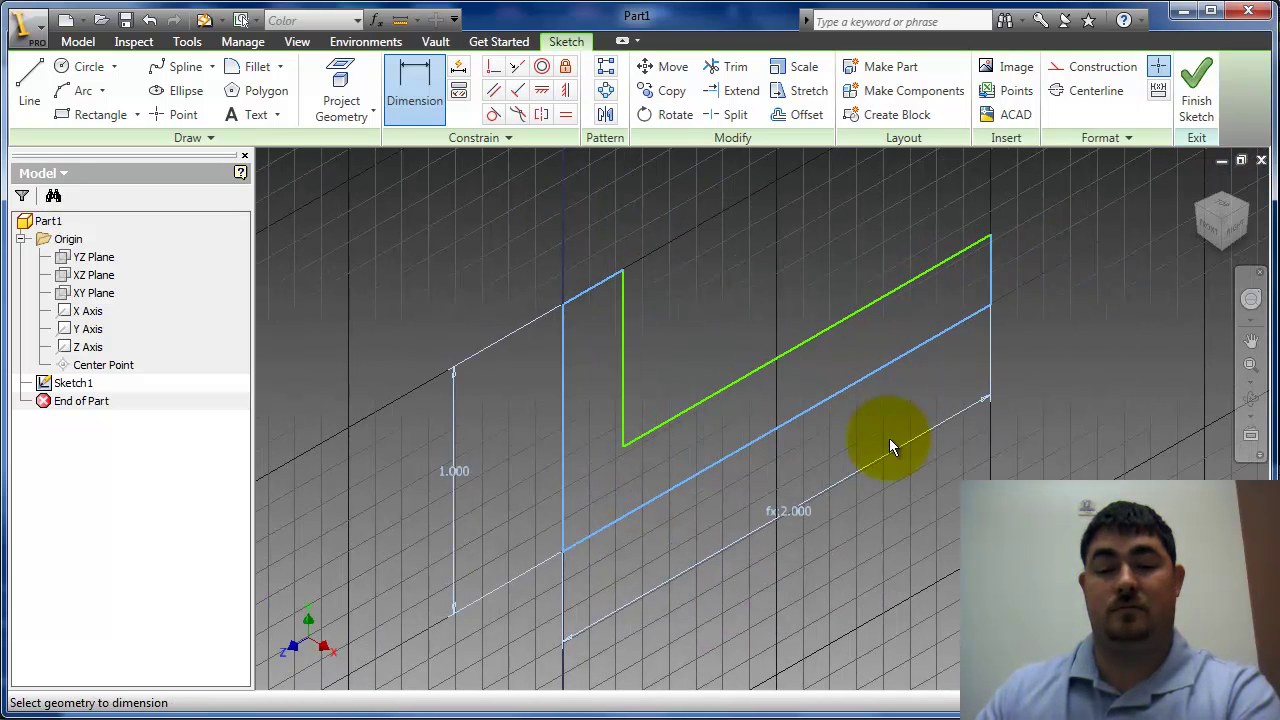
{"action": "left_click", "coordinate": [994, 262]}
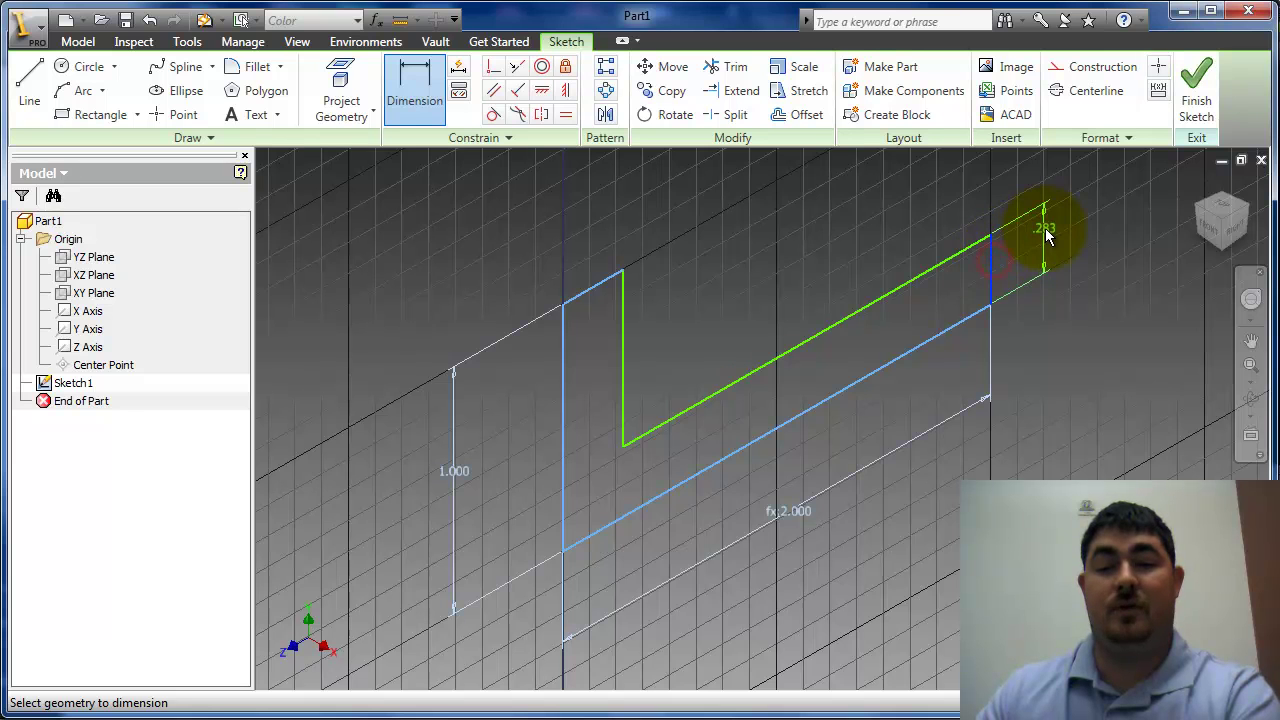
{"action": "left_click", "coordinate": [1046, 229]}
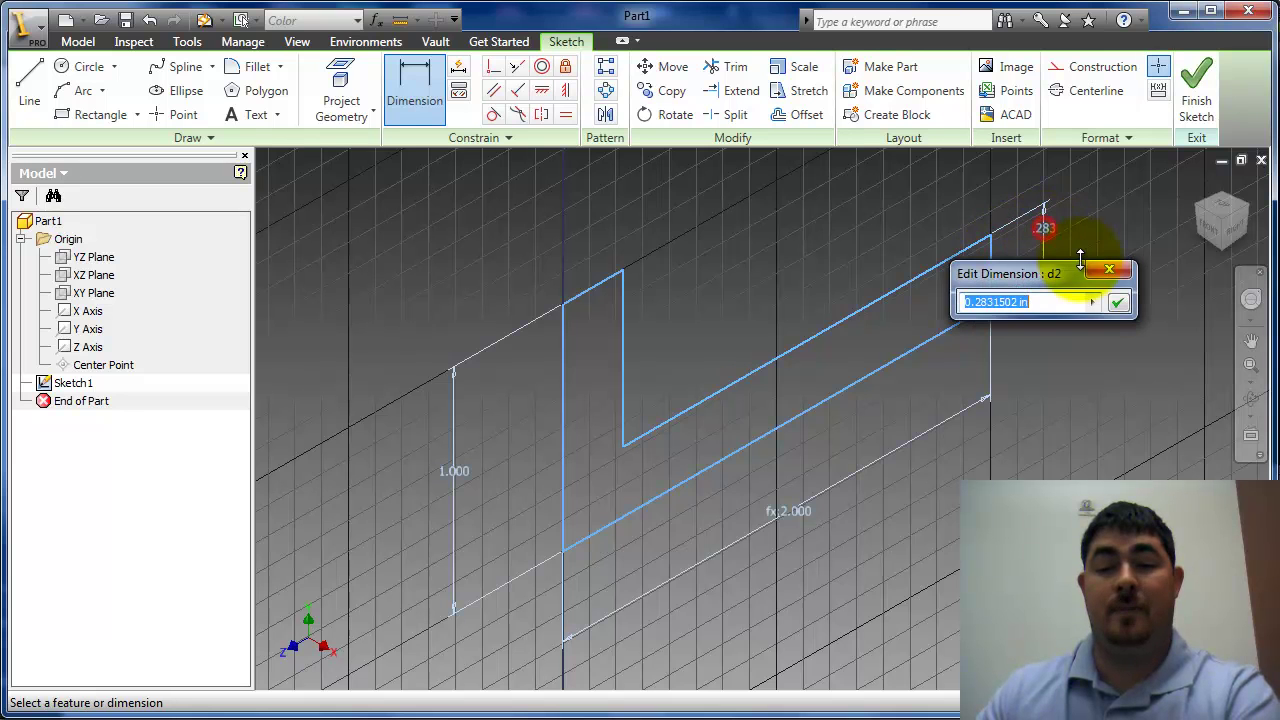
{"action": "left_click", "coordinate": [1034, 300]}
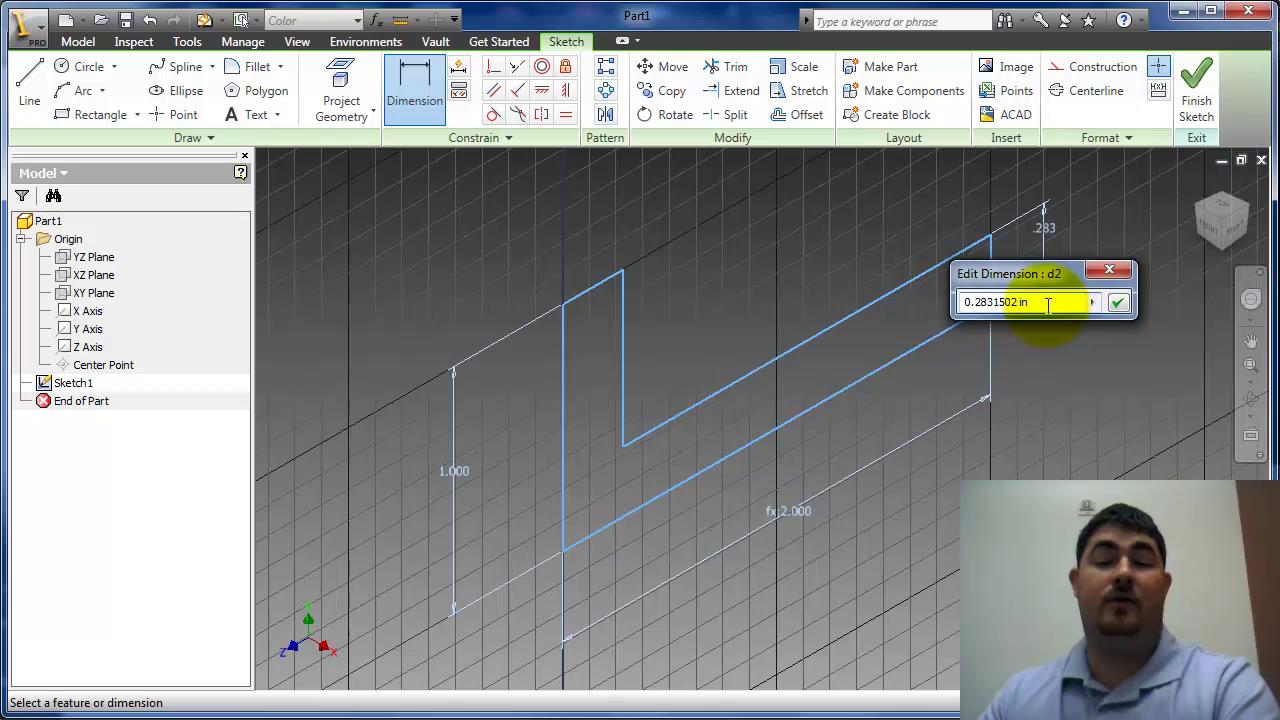
{"action": "left_click_drag", "start_coordinate": [1048, 305], "coordinate": [923, 304]}
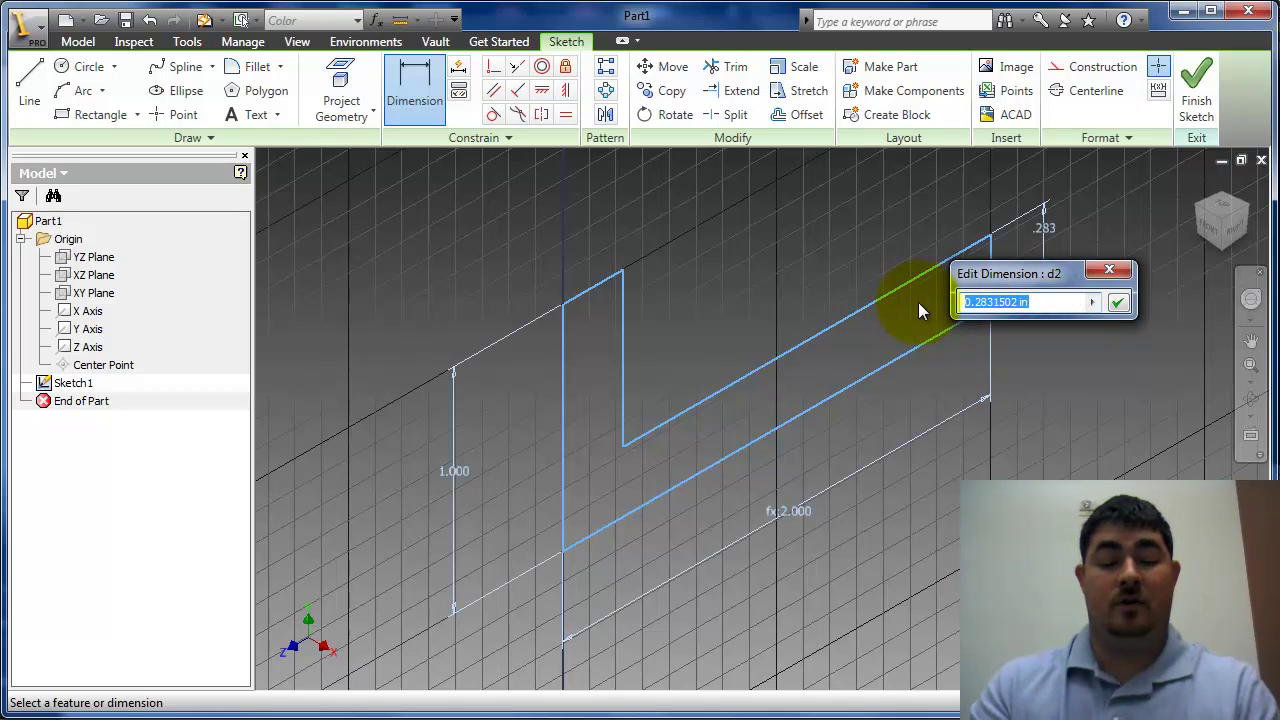
{"action": "type", "text": "10mm"}
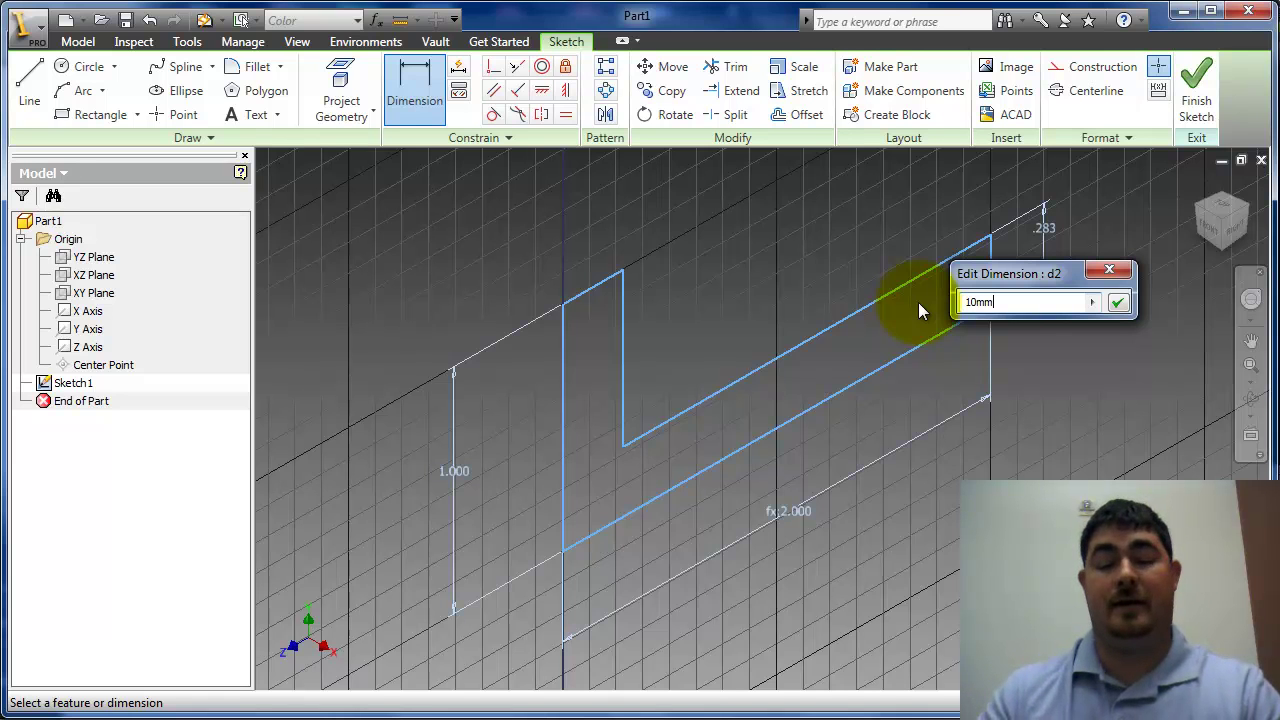
{"action": "key", "text": "Return"}
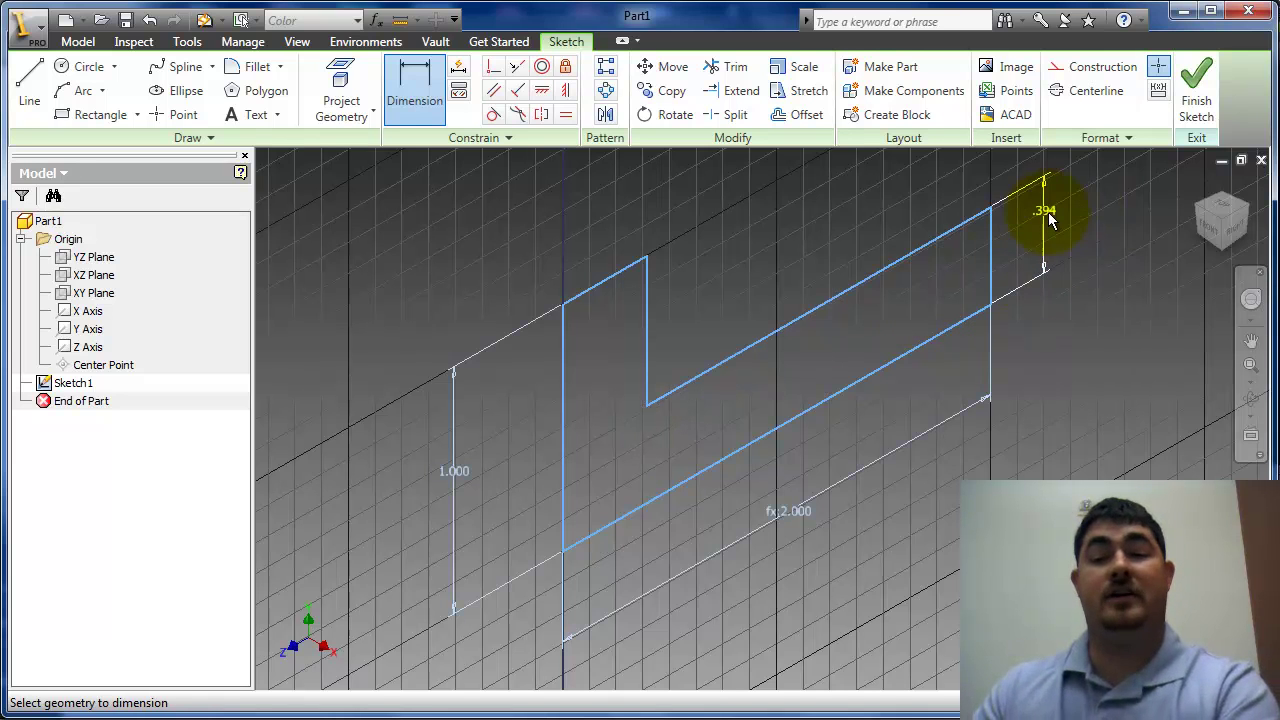
Step: Set the lower leg's thickness dimension to the mixed-unit expression .5in-2mm
{"action": "scroll", "coordinate": [1043, 313], "scroll_direction": "down", "scroll_amount": 3}
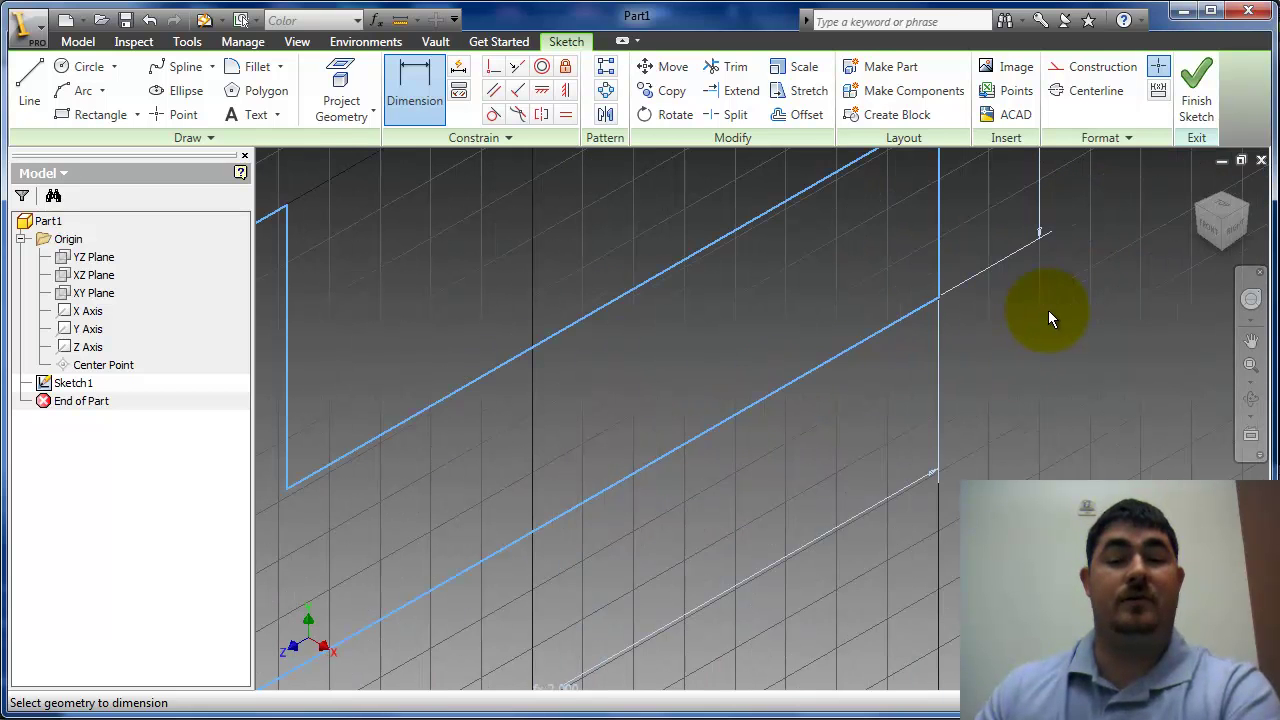
{"action": "scroll", "coordinate": [1044, 335], "scroll_direction": "up", "scroll_amount": 3}
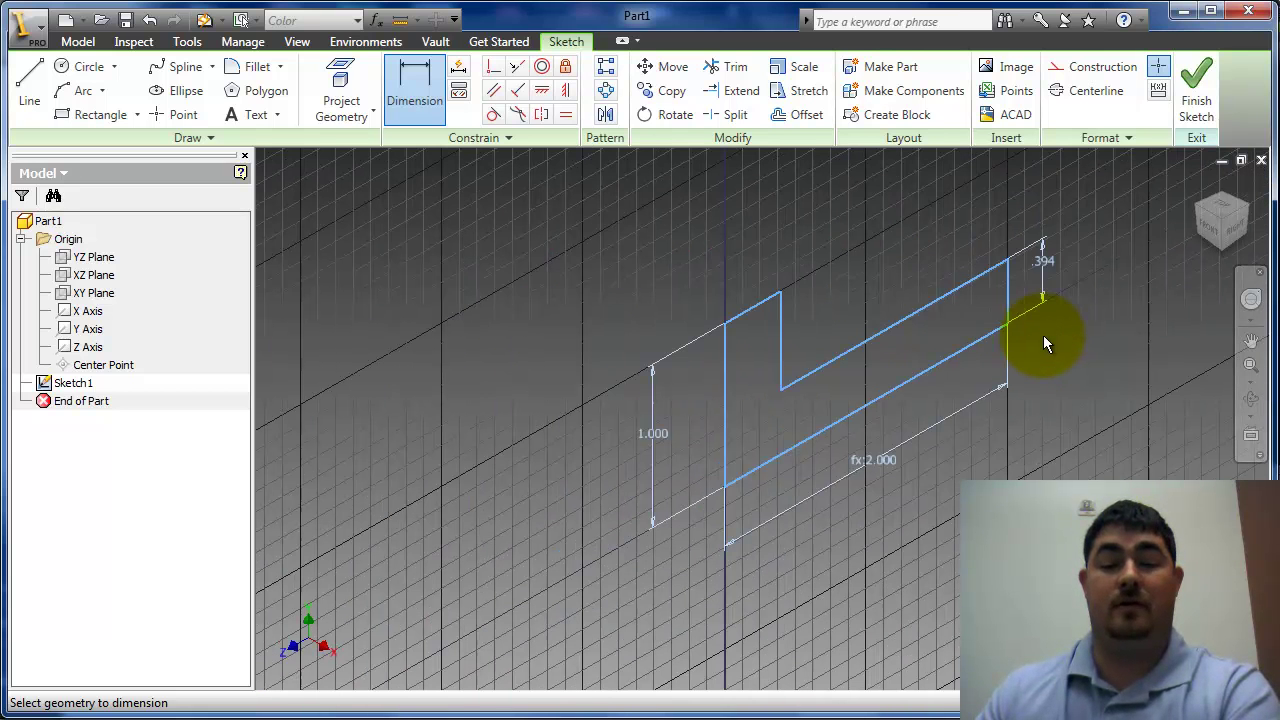
{"action": "double_click", "coordinate": [1040, 260]}
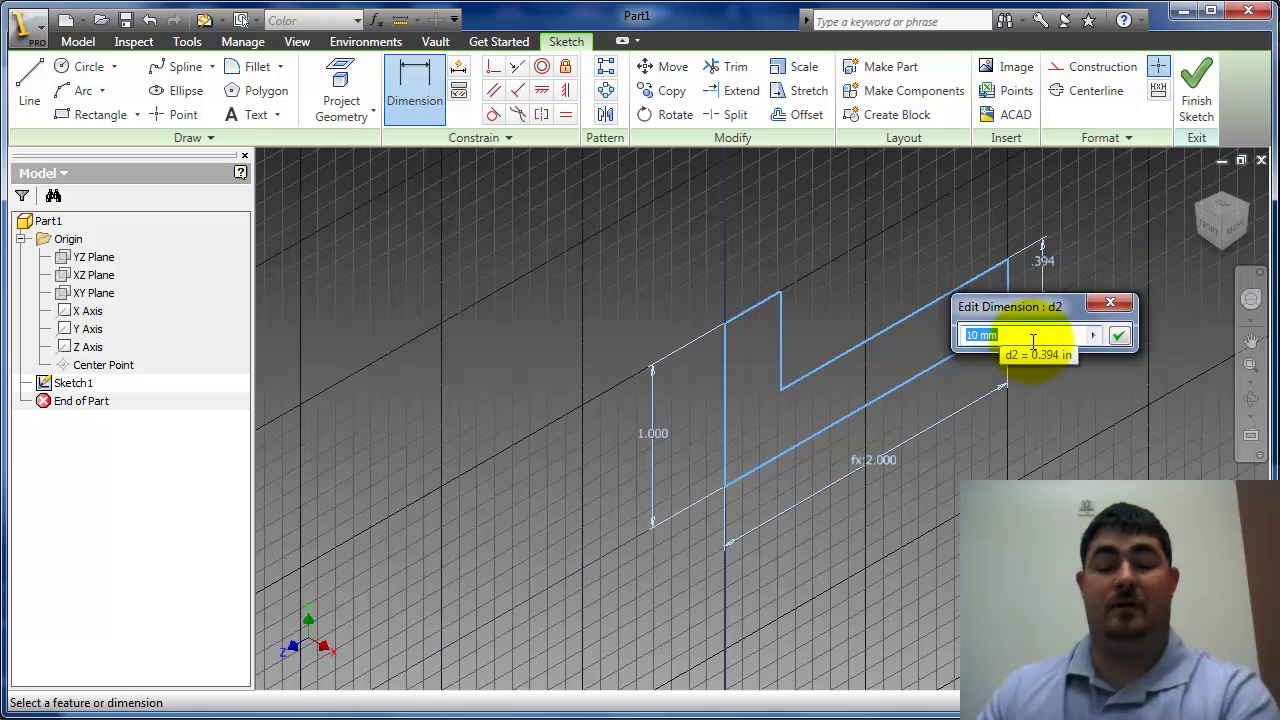
{"action": "key", "text": "Return"}
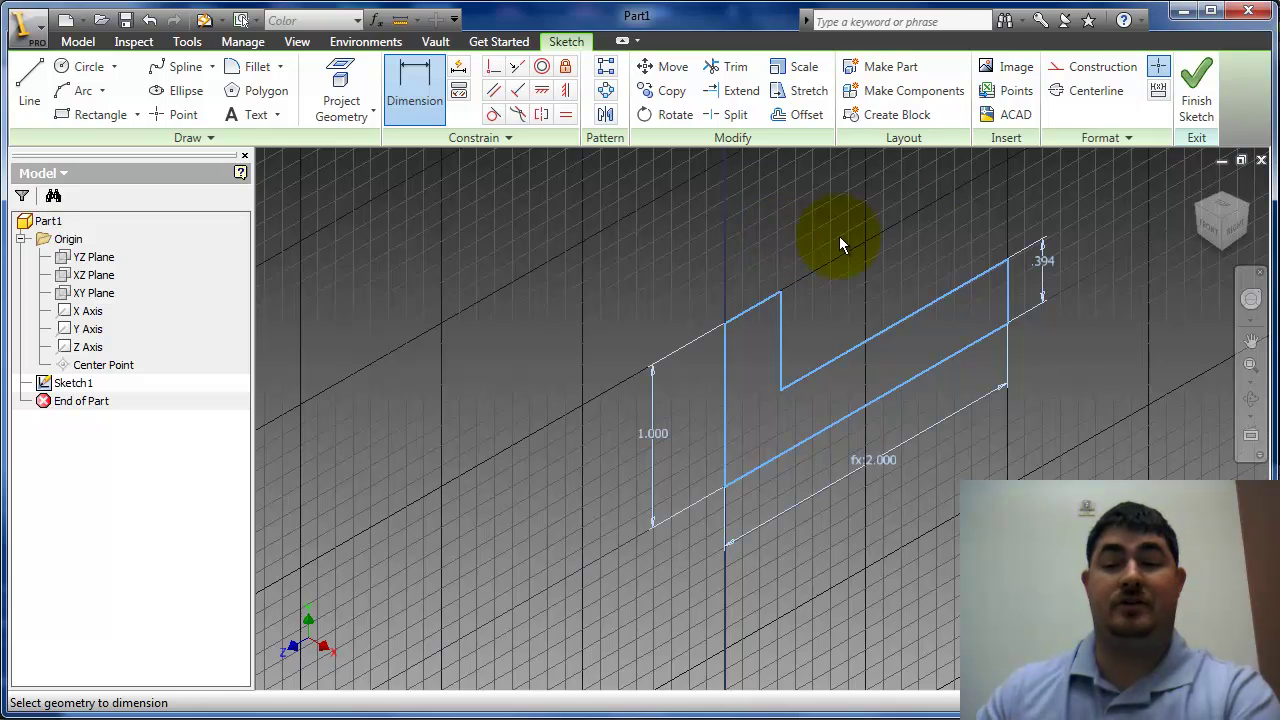
{"action": "double_click", "coordinate": [1043, 262]}
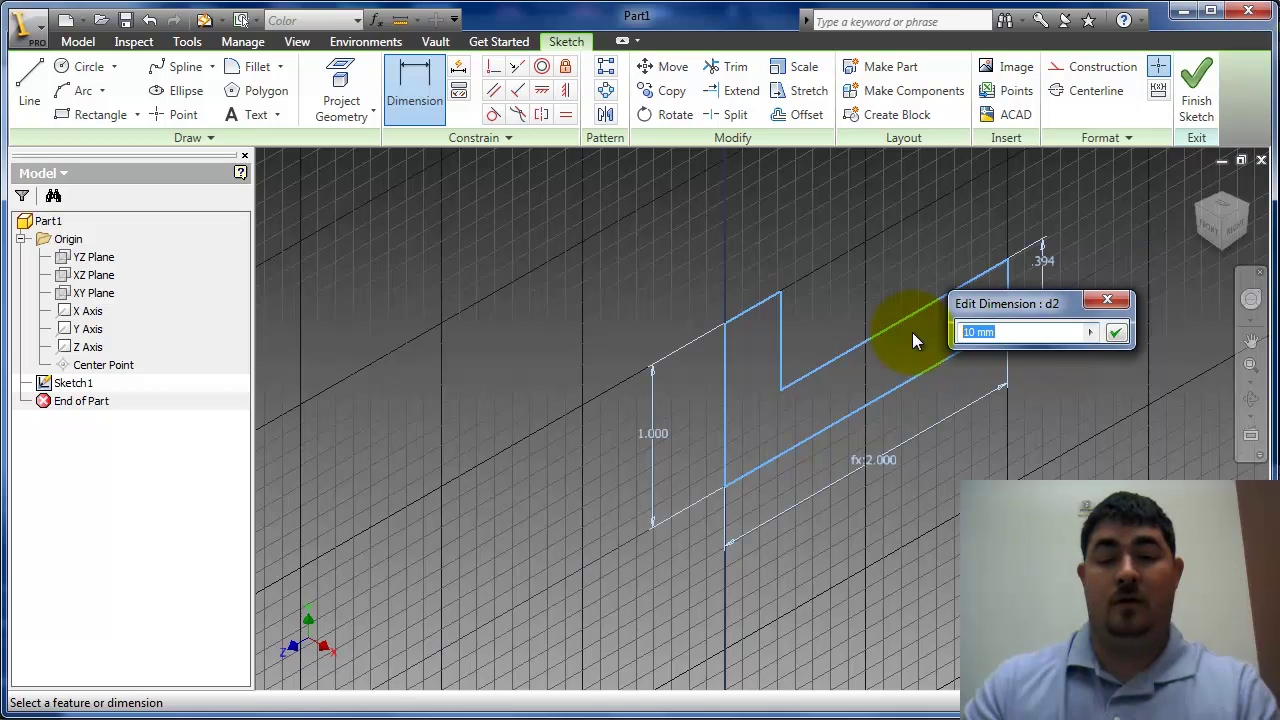
{"action": "type", "text": ".5in"}
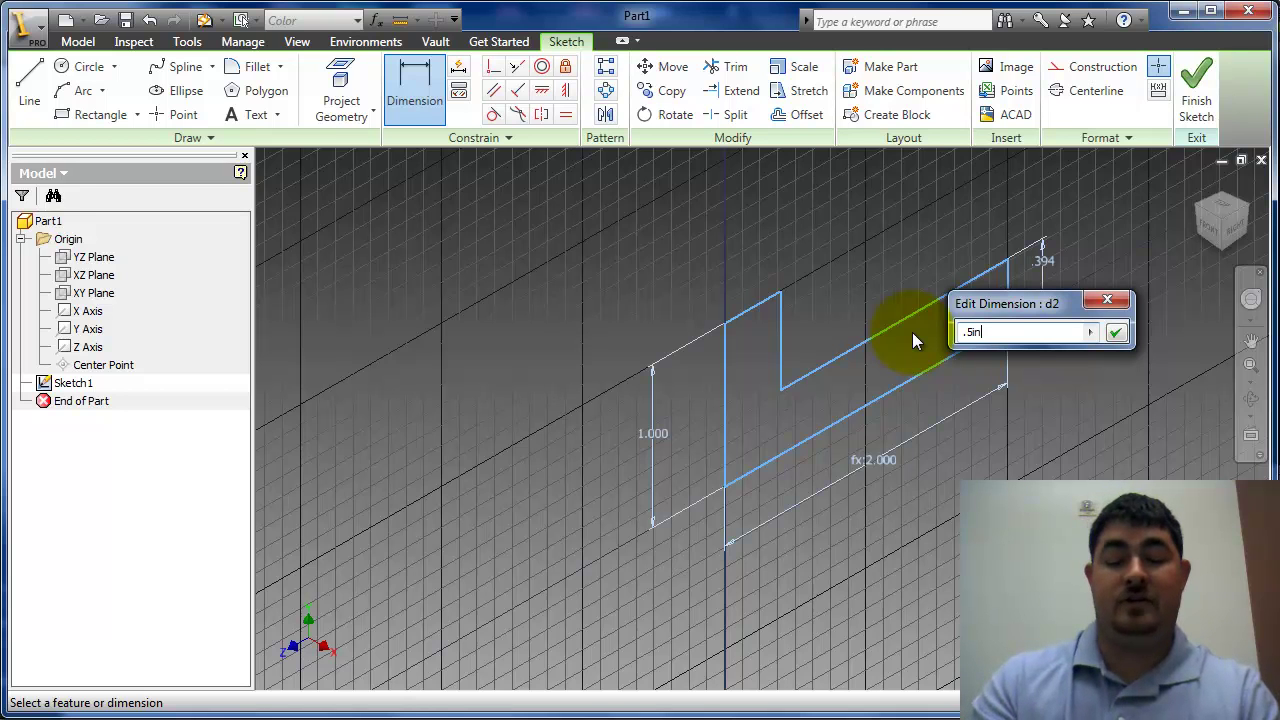
{"action": "type", "text": "-2mm"}
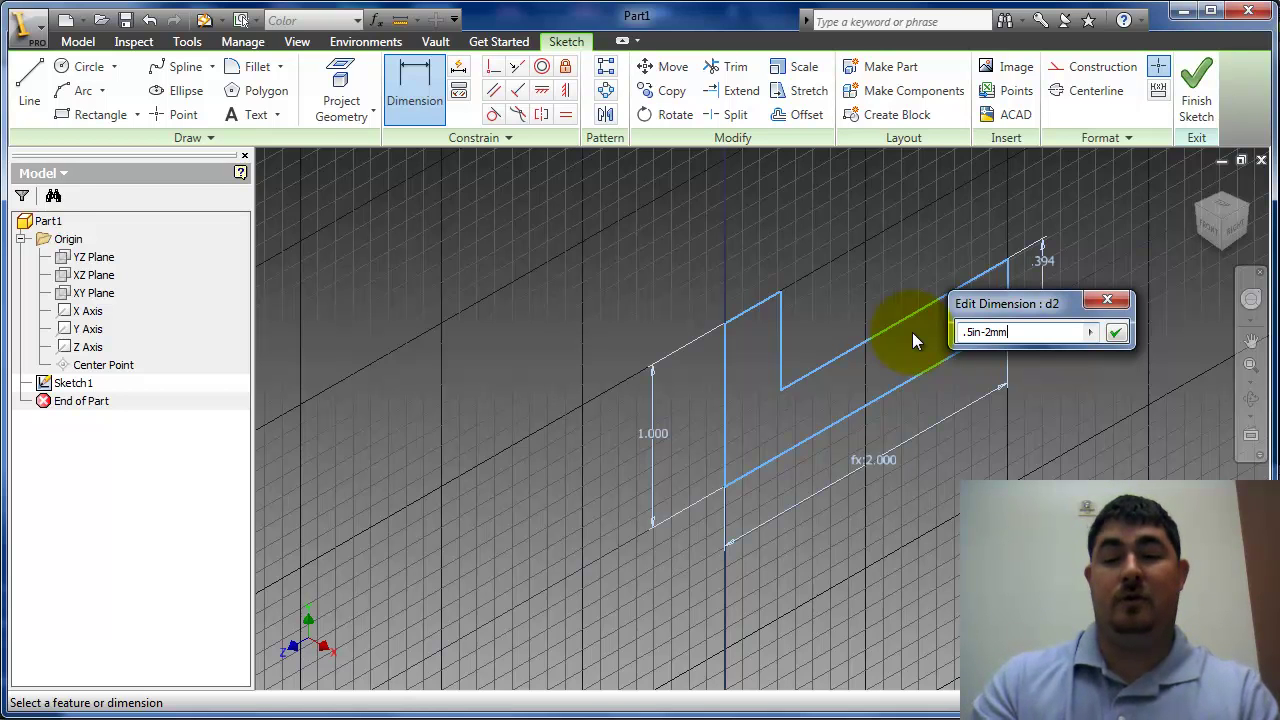
{"action": "key", "text": "Return"}
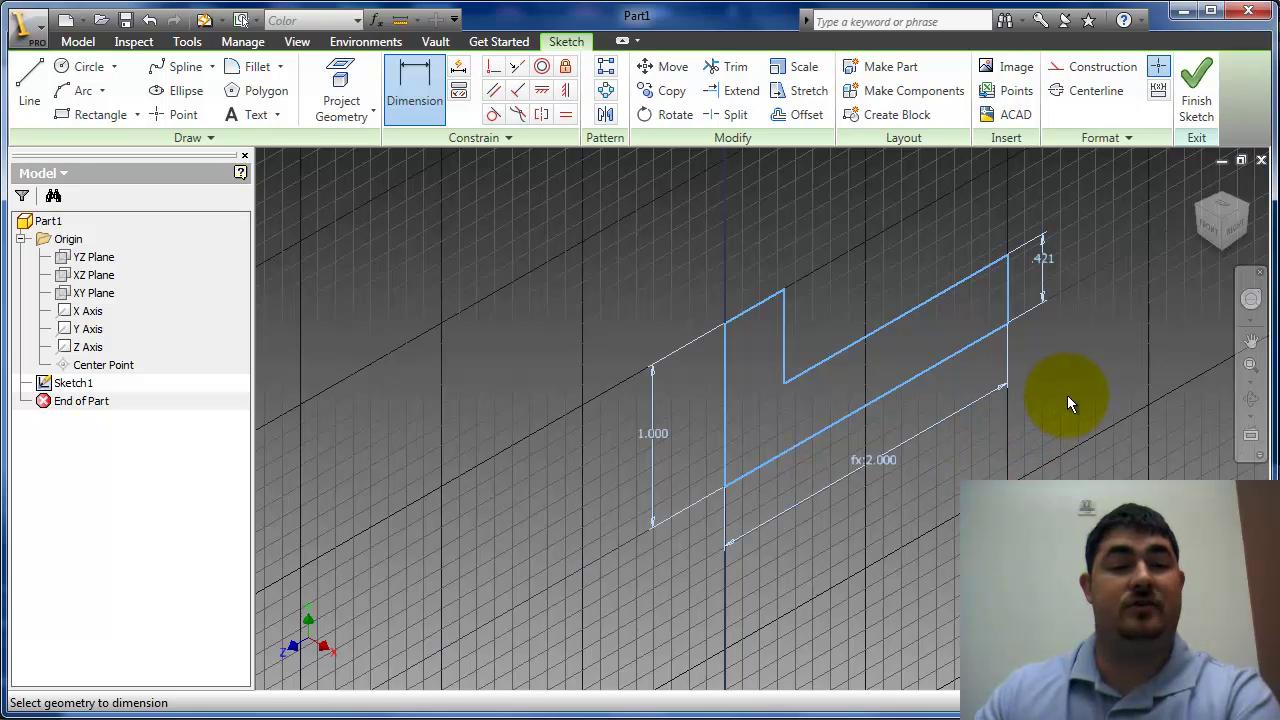
Step: Finish the sketch and extrude the L-profile 1 in as a solid toward positive X, trying the reversed, symmetric and asymmetric directions first
{"action": "left_click", "coordinate": [1197, 92]}
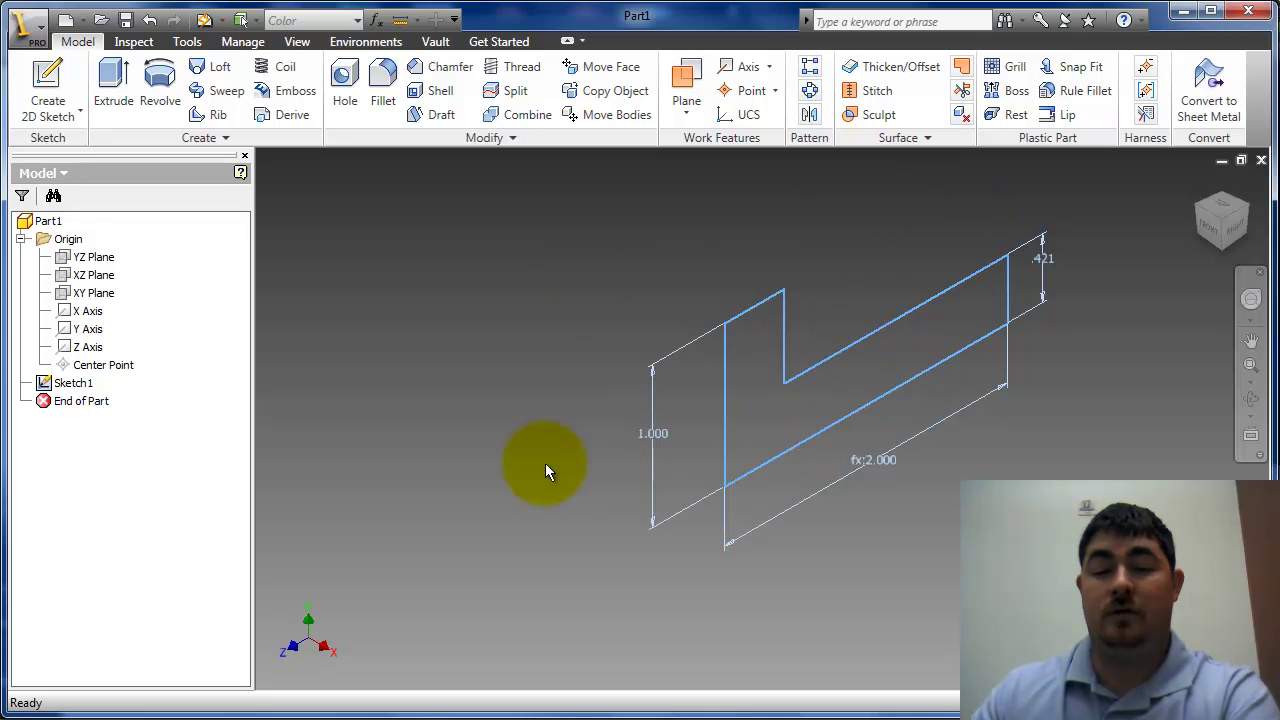
{"action": "left_click", "coordinate": [113, 85]}
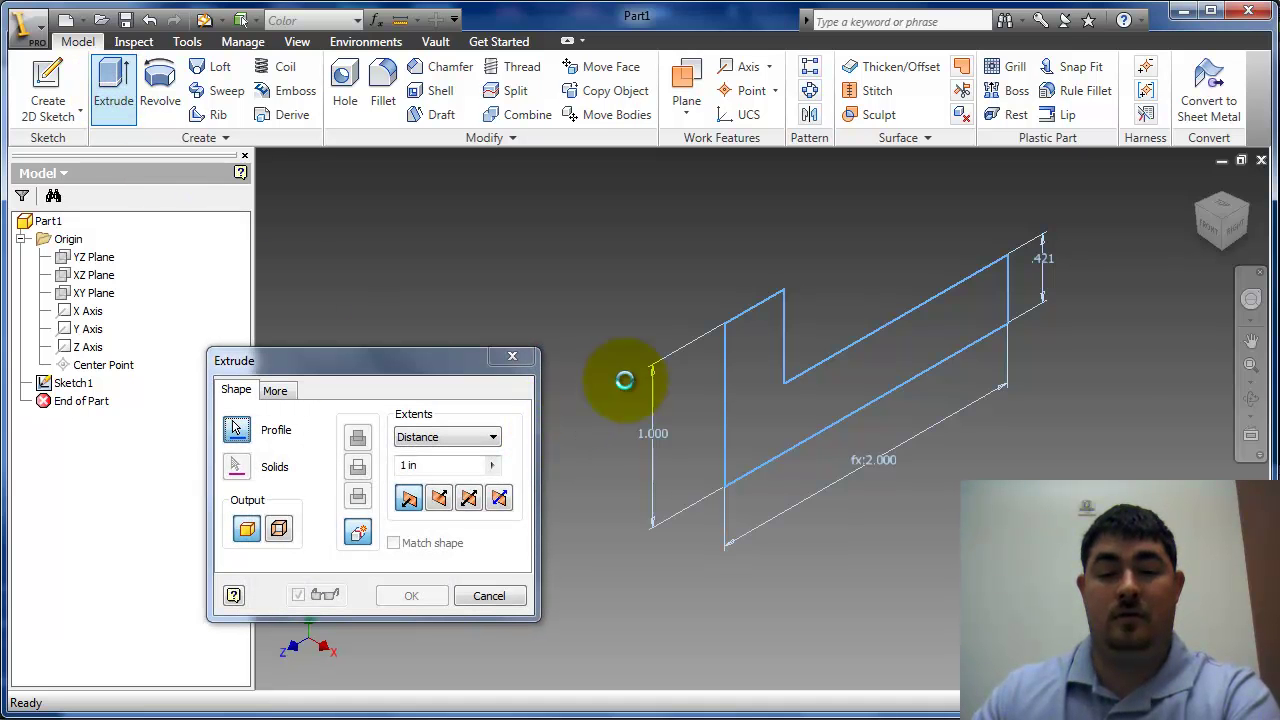
{"action": "left_click", "coordinate": [758, 433]}
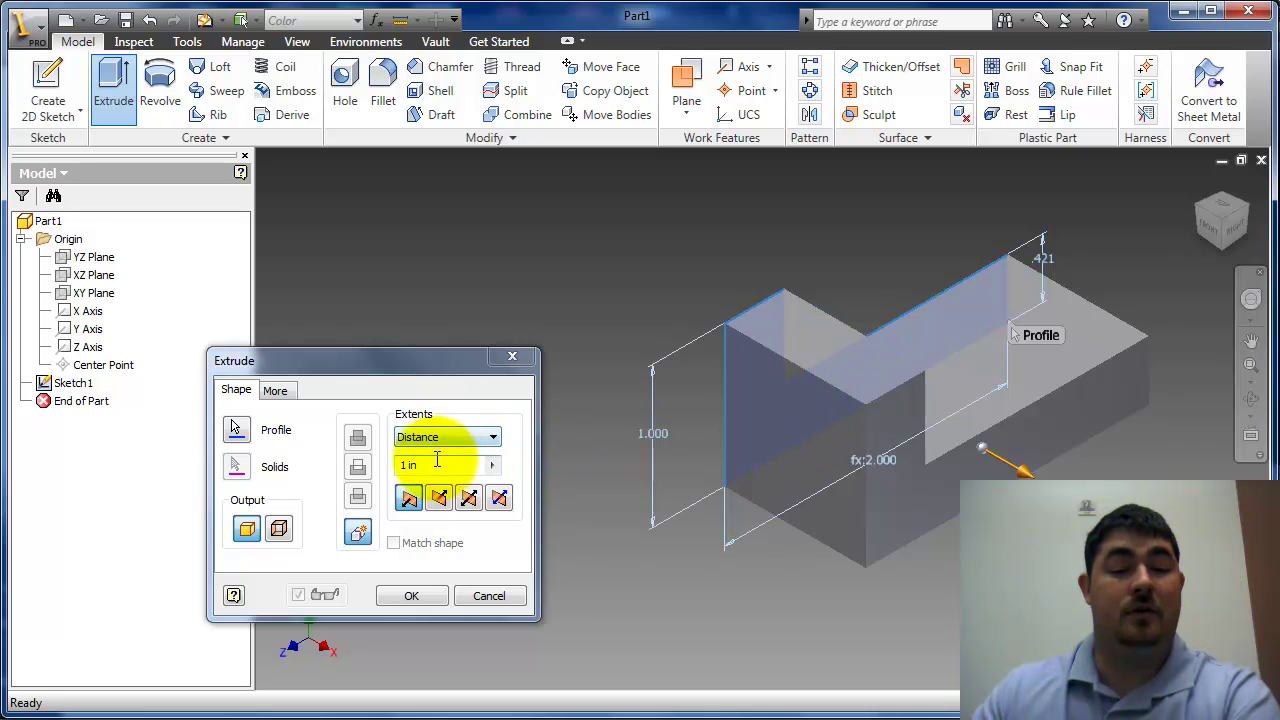
{"action": "left_click", "coordinate": [439, 499]}
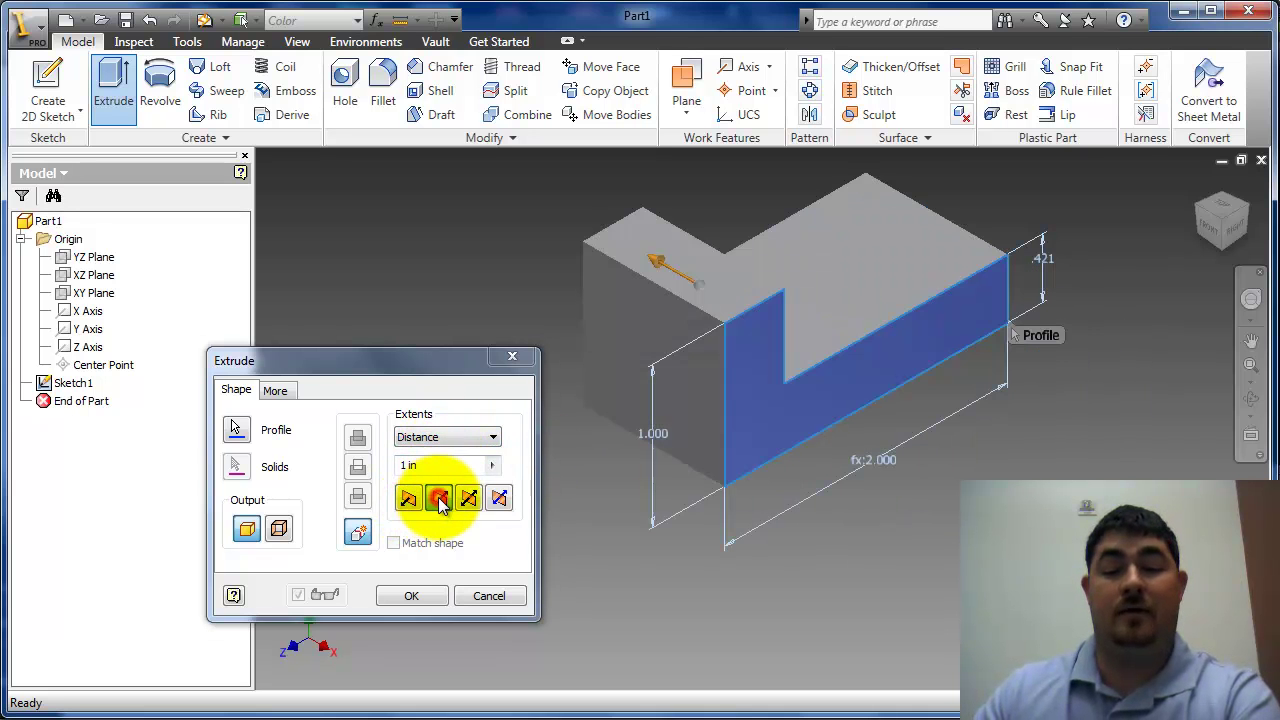
{"action": "left_click", "coordinate": [468, 498]}
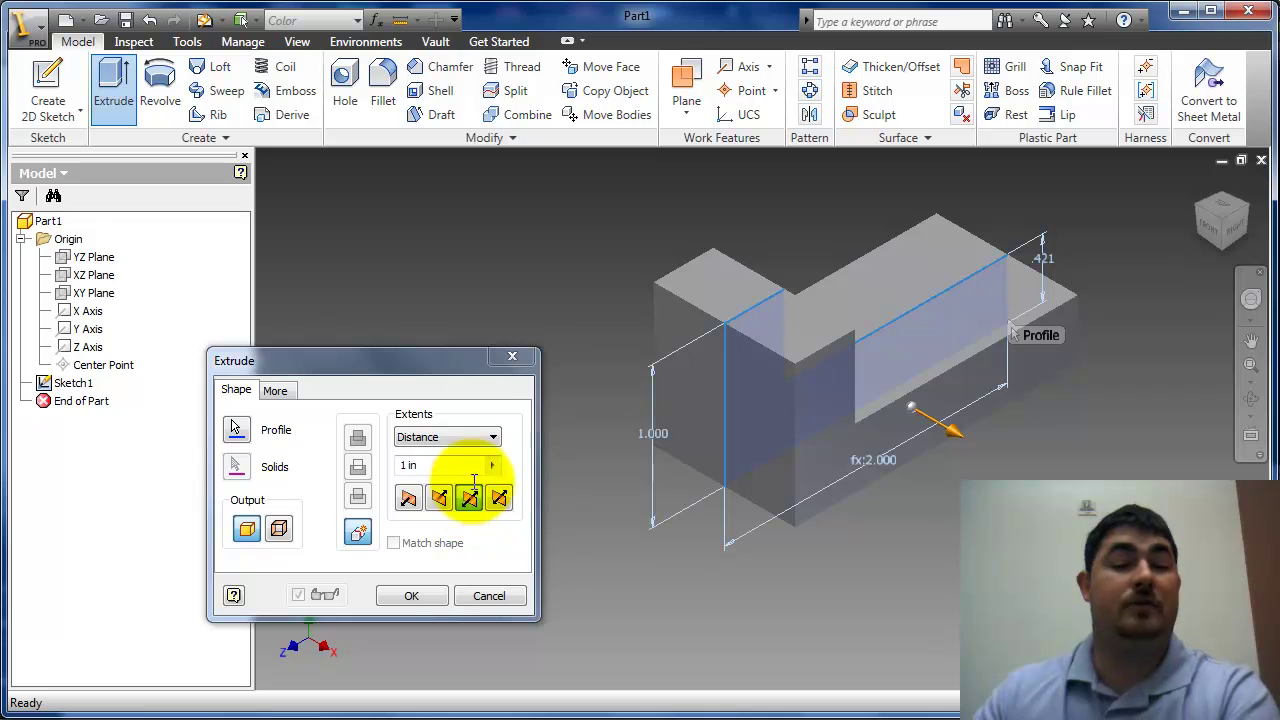
{"action": "left_click", "coordinate": [499, 498]}
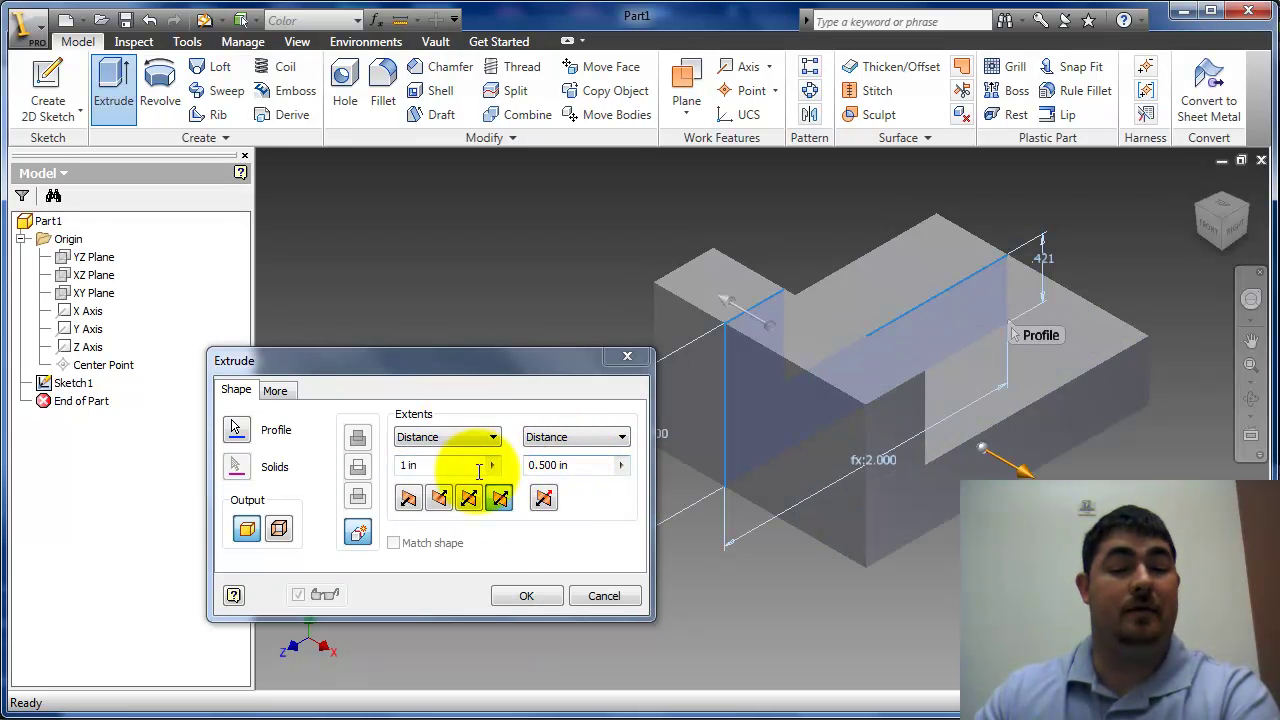
{"action": "left_click", "coordinate": [408, 498]}
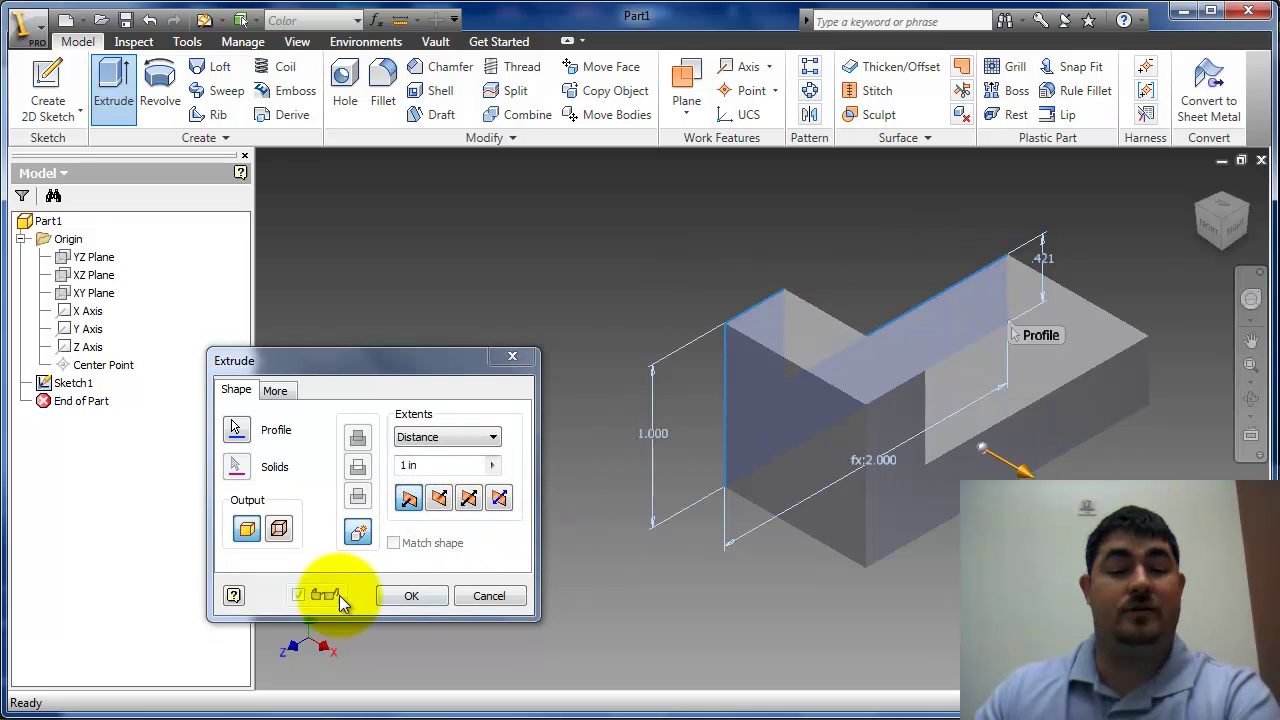
{"action": "left_click", "coordinate": [413, 596]}
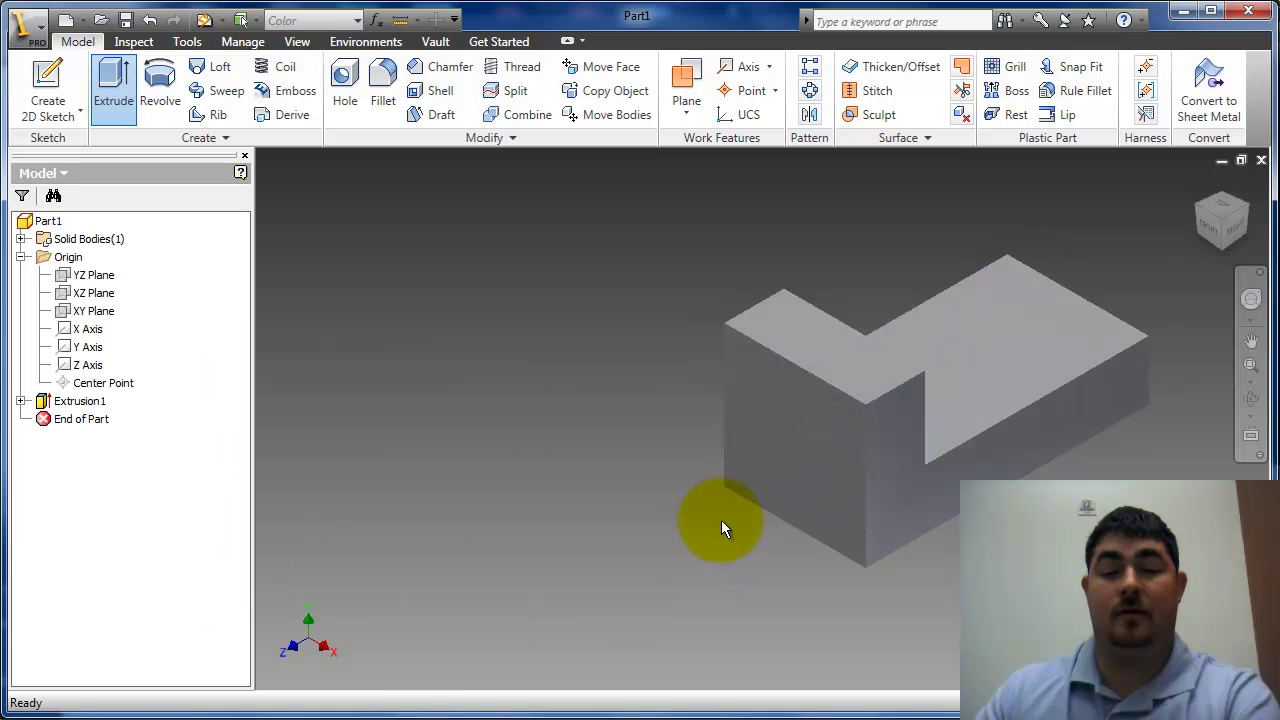
Step: Examine the extruded L-shaped solid as a whole and up close
{"action": "middle_click_drag", "start_coordinate": [997, 375], "coordinate": [828, 392]}
{"action": "scroll", "coordinate": [811, 390], "scroll_direction": "up", "scroll_amount": 5}
{"action": "scroll", "coordinate": [811, 390], "scroll_direction": "down", "scroll_amount": 5}
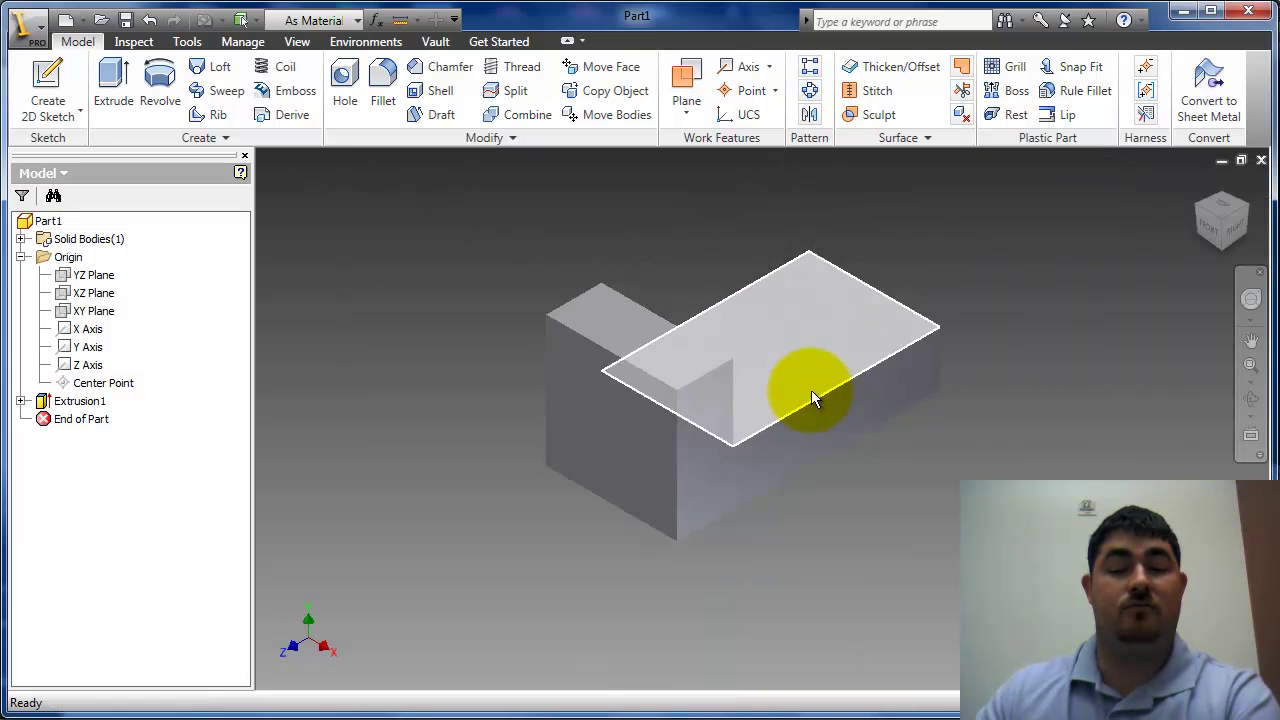
{"action": "scroll", "coordinate": [812, 396], "scroll_direction": "up", "scroll_amount": 4}
{"action": "scroll", "coordinate": [812, 396], "scroll_direction": "down", "scroll_amount": 3}
{"action": "scroll", "coordinate": [812, 396], "scroll_direction": "up", "scroll_amount": 3}
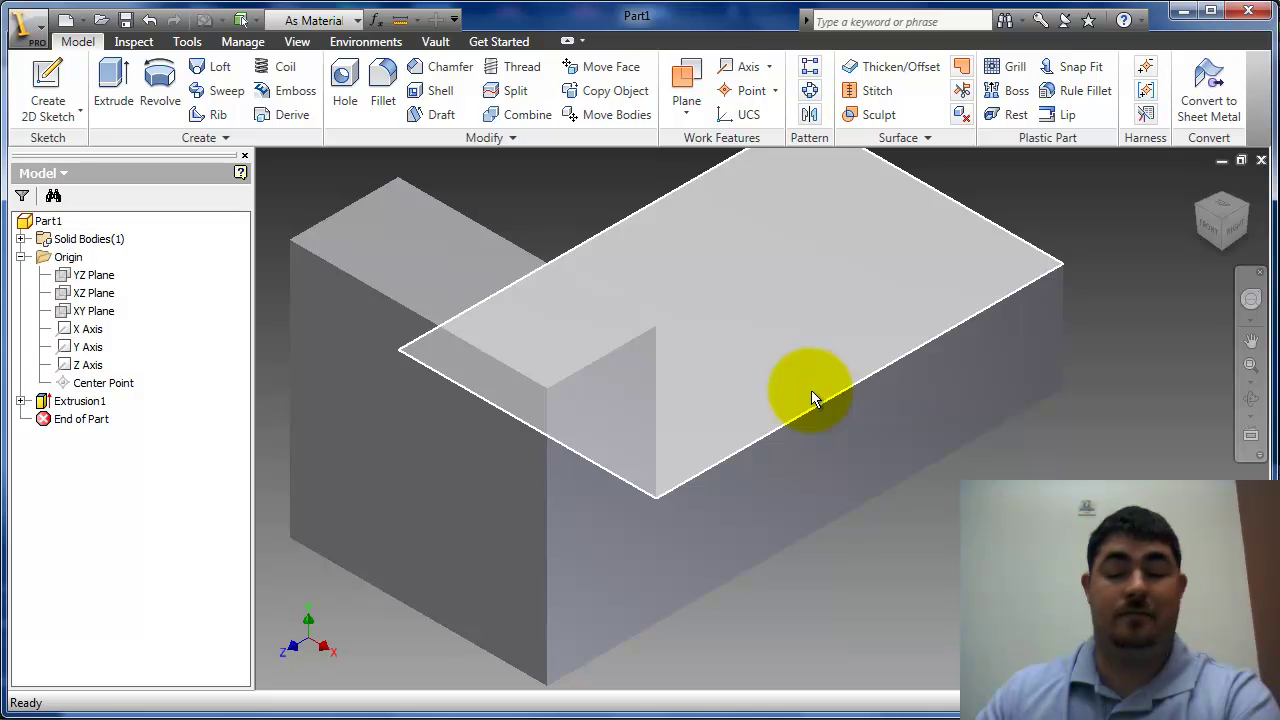
{"action": "middle_click_drag", "start_coordinate": [797, 357], "coordinate": [834, 394]}
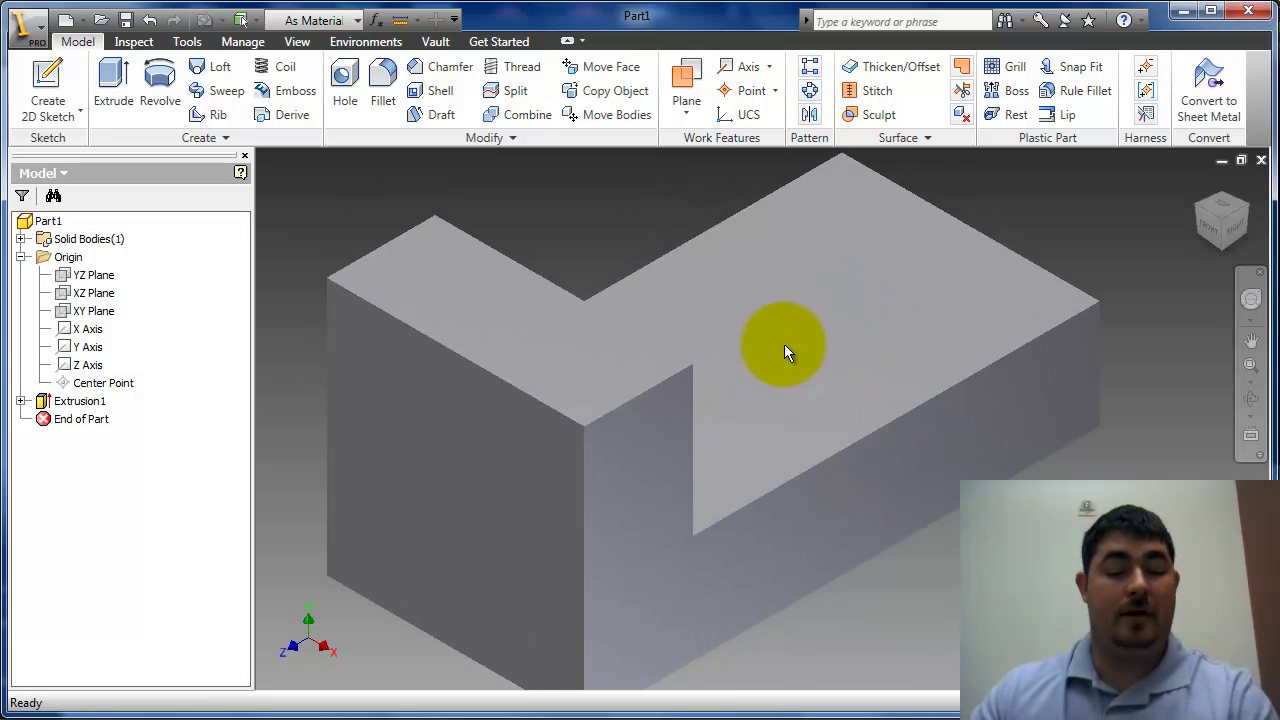
Step: Examine the L-shaped solid from different sides with free rotation, including turns about the horizontal and vertical axes
{"action": "scroll", "coordinate": [750, 440], "scroll_direction": "down", "scroll_amount": 3}
{"action": "key", "text": "F4"}
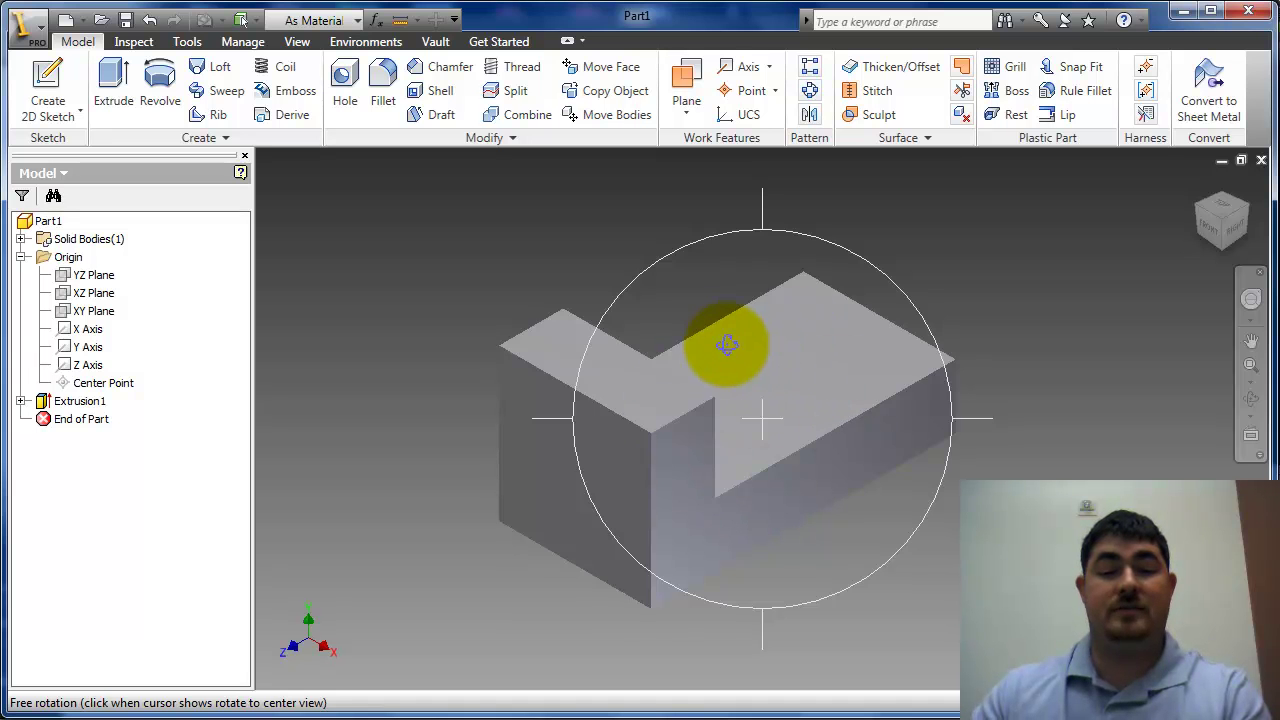
{"action": "left_click_drag", "start_coordinate": [766, 336], "coordinate": [790, 380]}
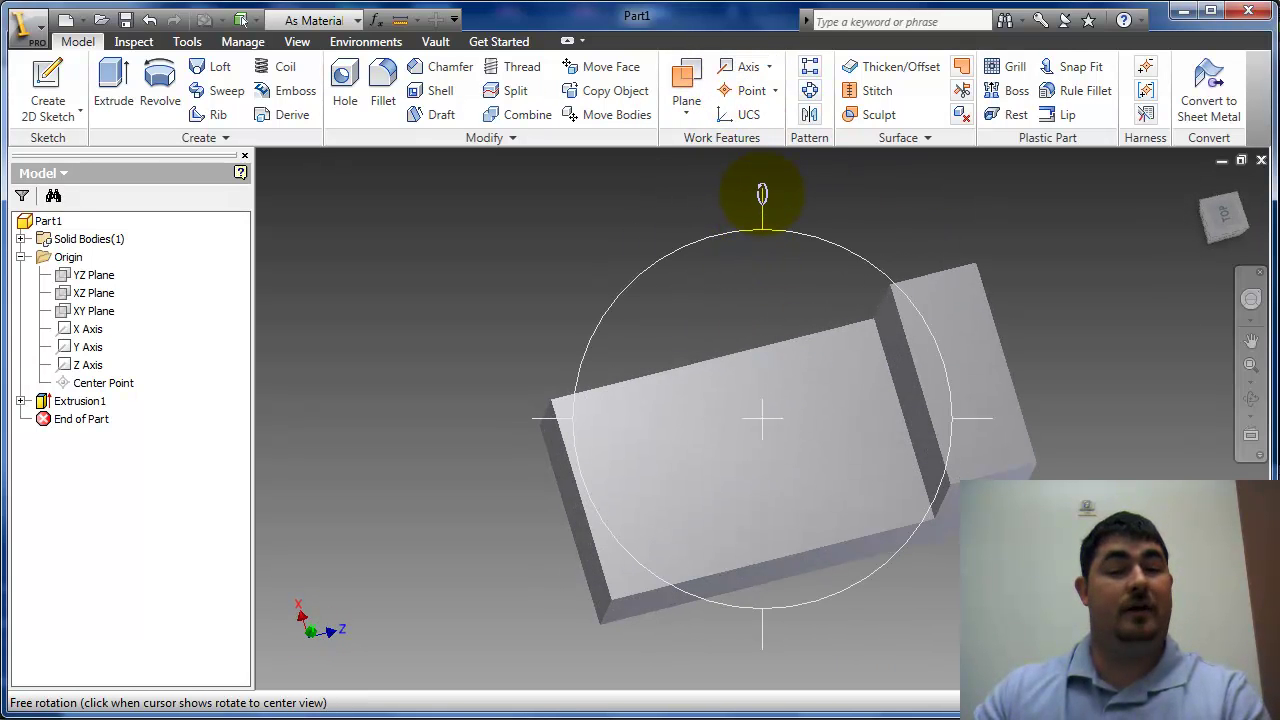
{"action": "left_click_drag", "start_coordinate": [762, 195], "coordinate": [1034, 306]}
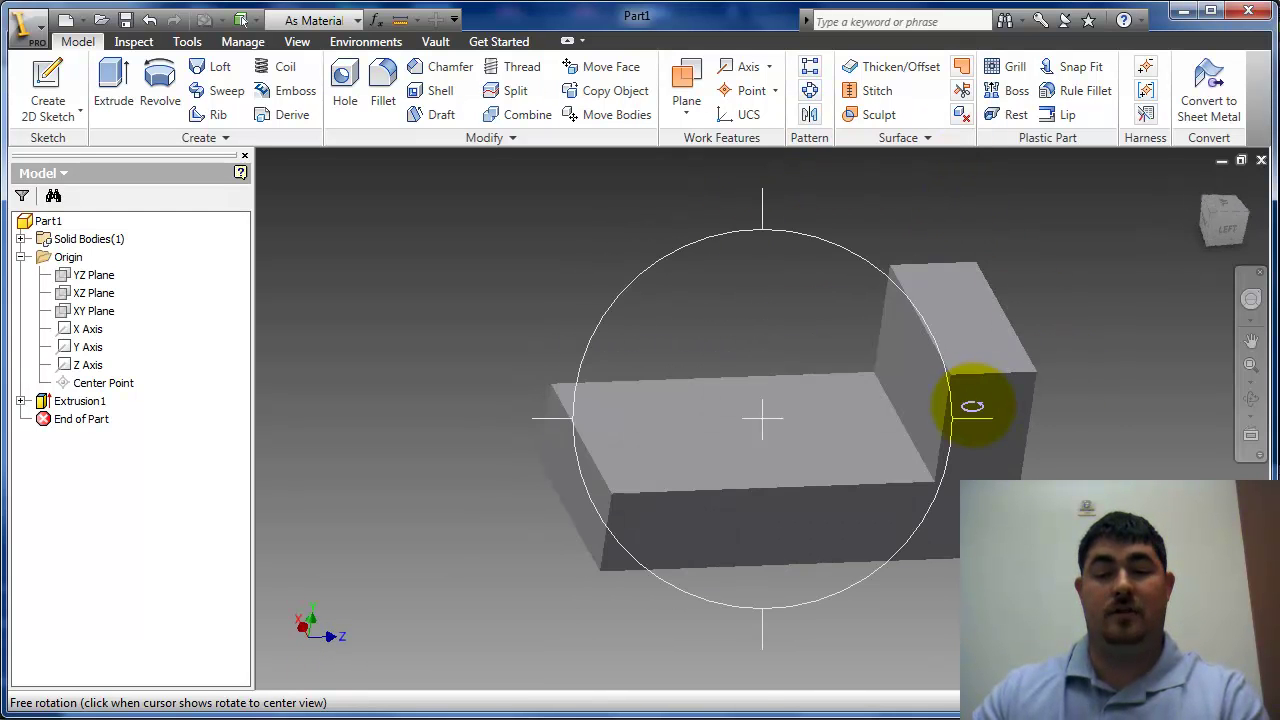
{"action": "left_click_drag", "start_coordinate": [972, 406], "coordinate": [1040, 360]}
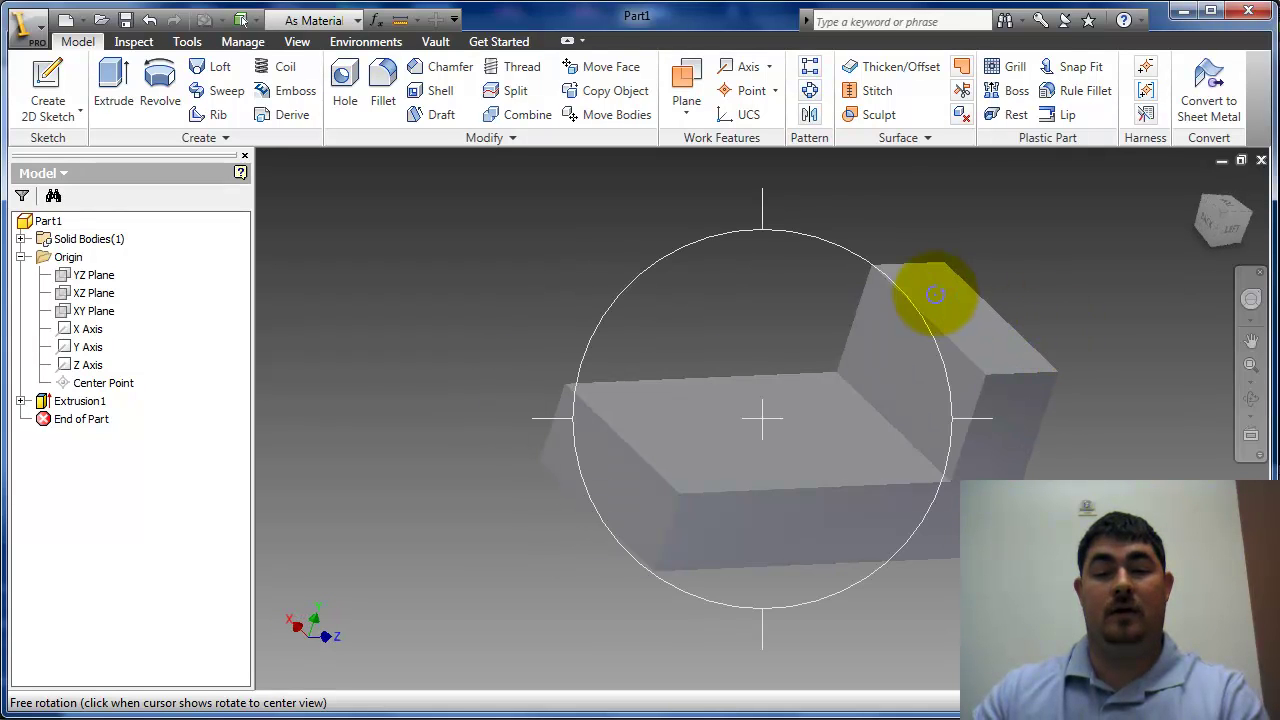
{"action": "left_click_drag", "start_coordinate": [935, 294], "coordinate": [880, 243]}
{"action": "key", "text": "F6"}
{"action": "key", "text": "Escape"}
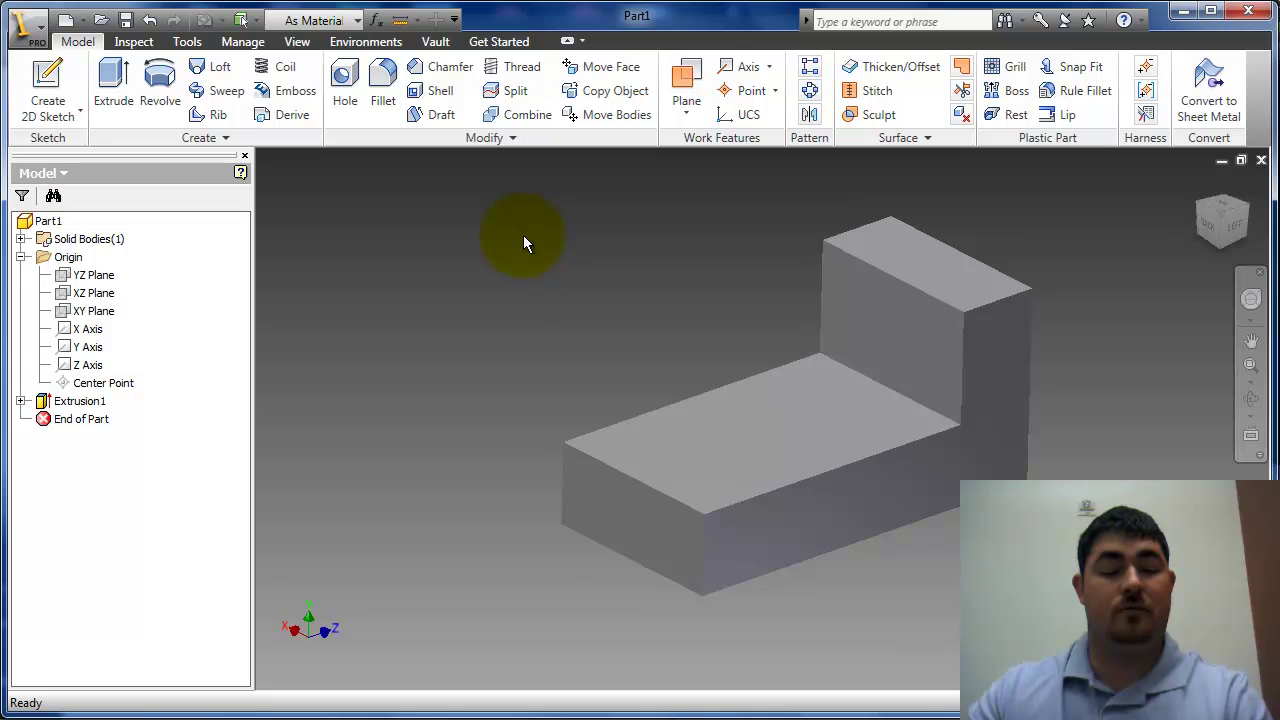
{"action": "key", "text": "F4"}
{"action": "key", "text": "e"}
{"action": "left_click", "coordinate": [733, 414]}
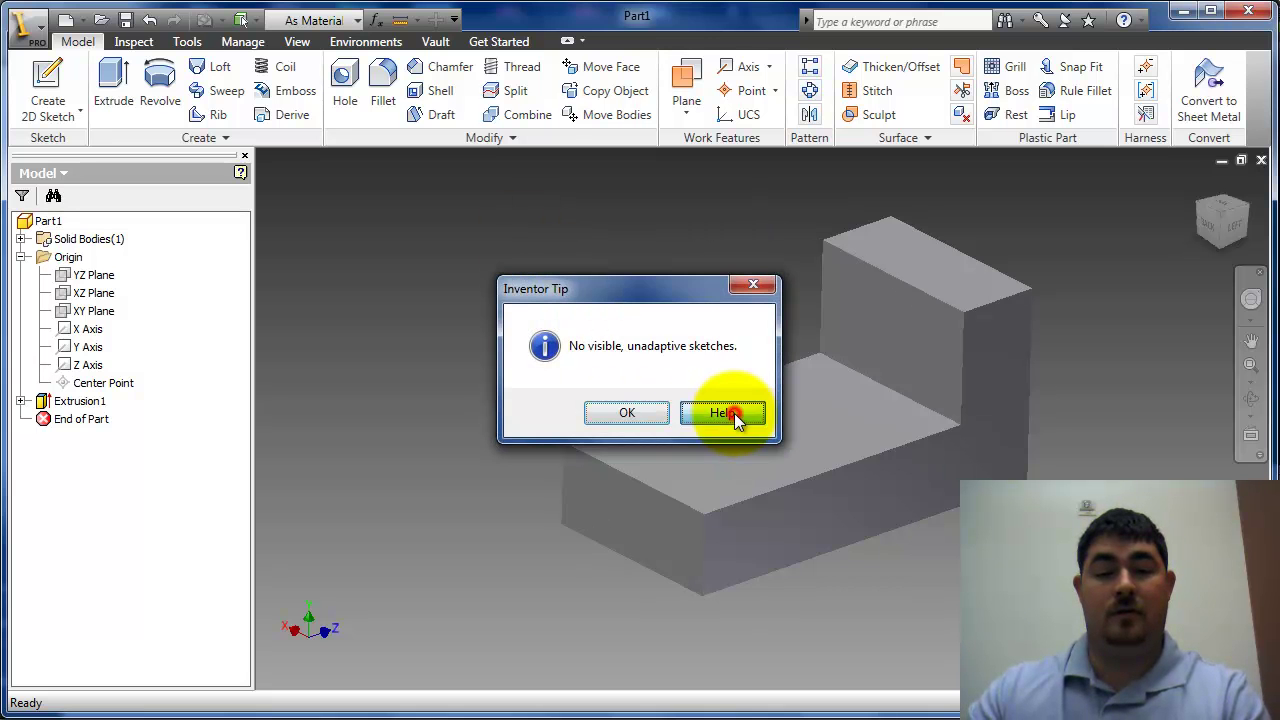
{"action": "left_click", "coordinate": [611, 413]}
{"action": "left_click", "coordinate": [651, 322]}
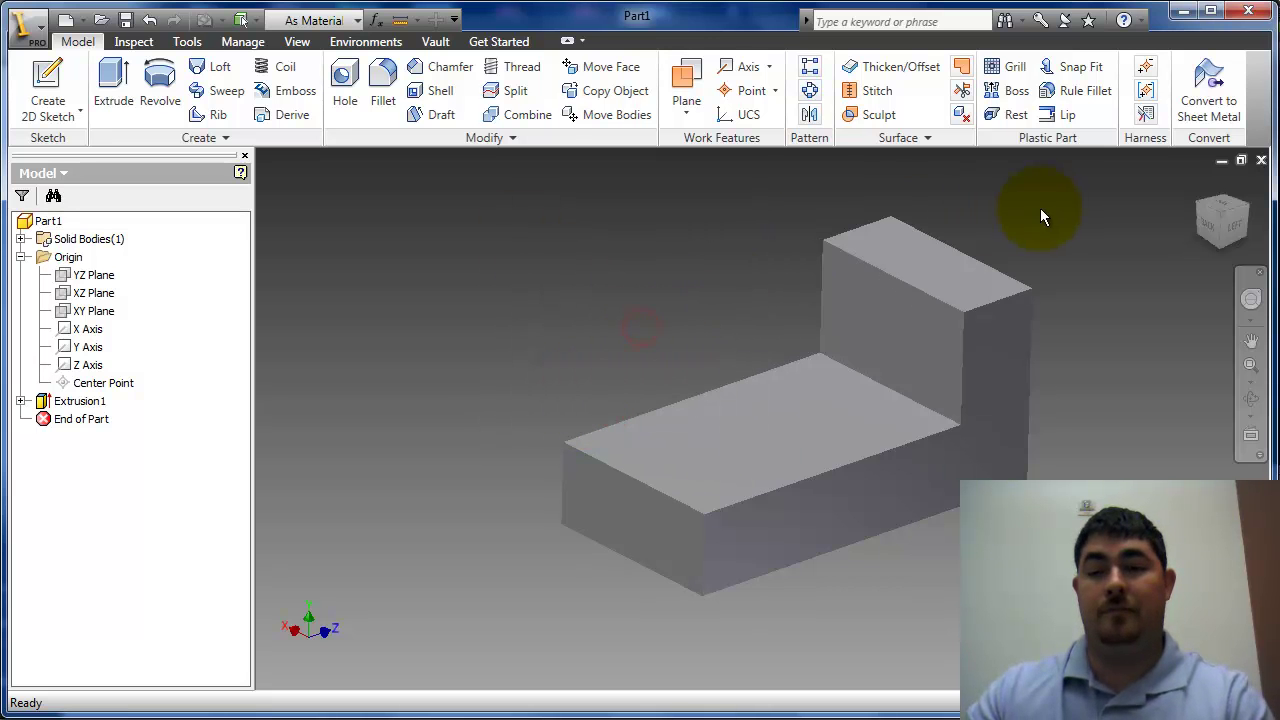
Step: Examine the solid in its back, left and home views, finishing with the isometric view of the back-left corner
{"action": "left_click", "coordinate": [1224, 224]}
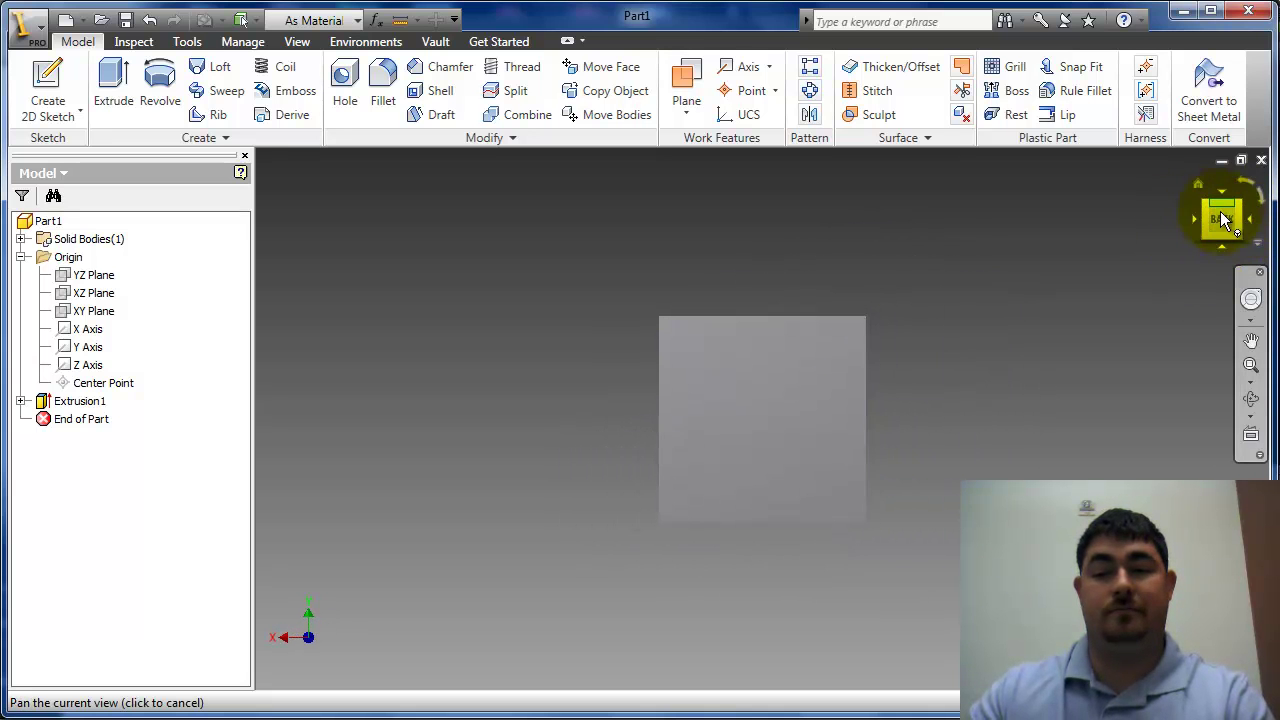
{"action": "left_click", "coordinate": [1252, 222]}
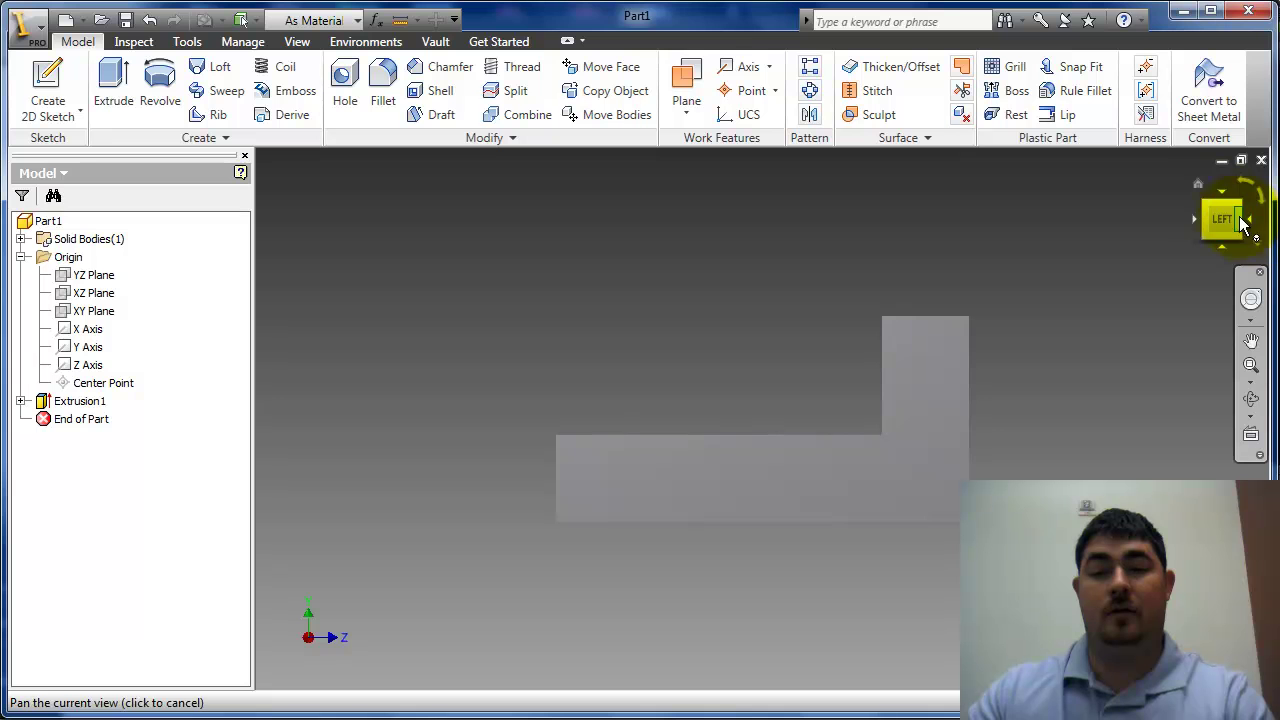
{"action": "left_click", "coordinate": [1197, 184]}
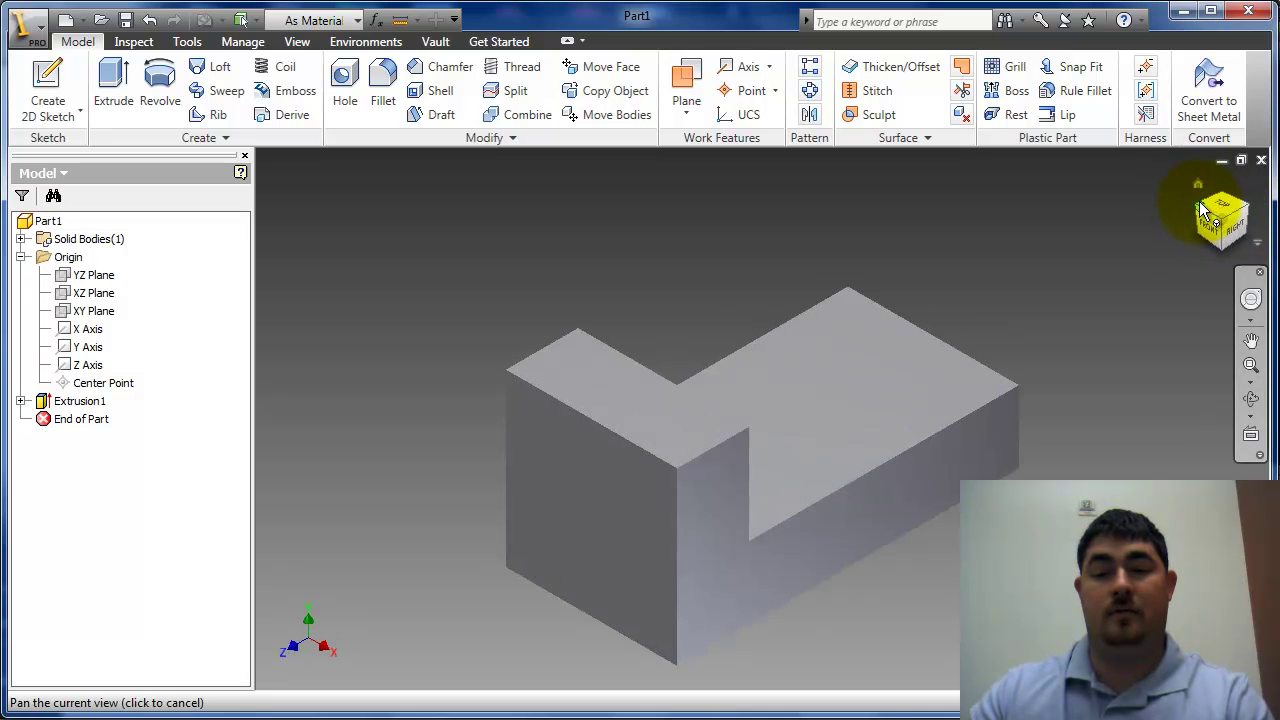
{"action": "left_click", "coordinate": [1206, 225]}
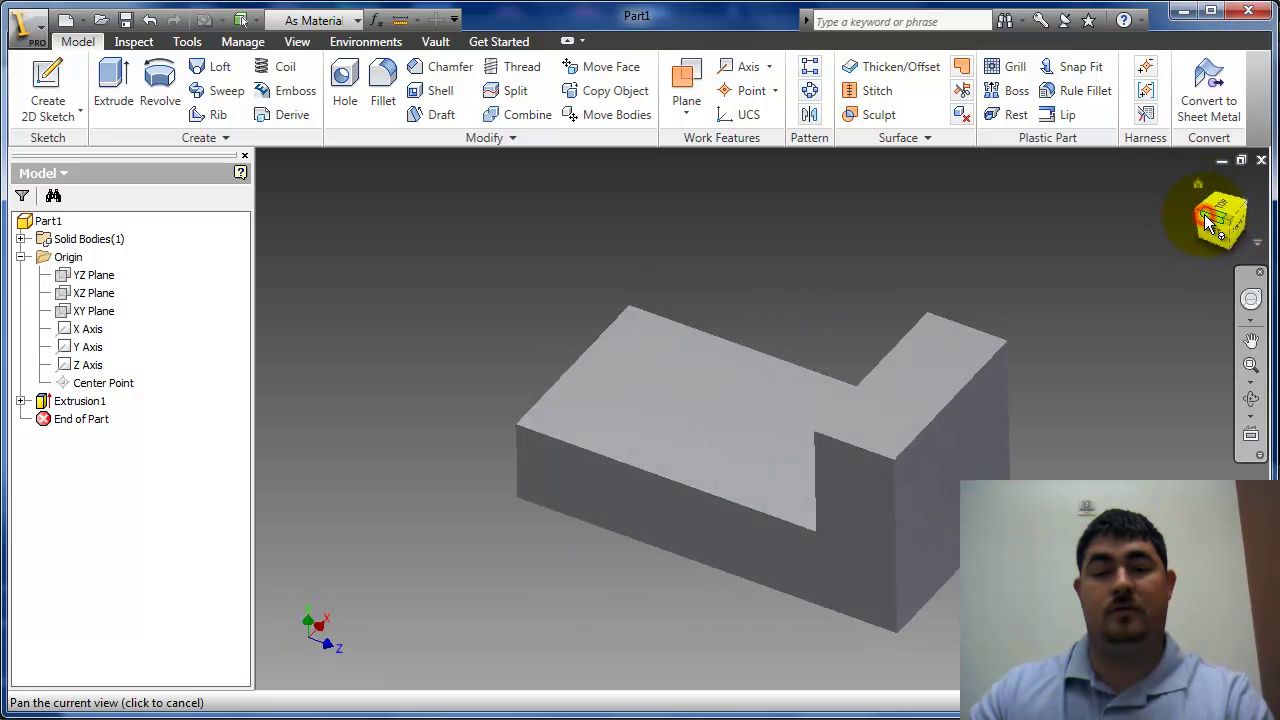
{"action": "left_click", "coordinate": [1201, 221]}
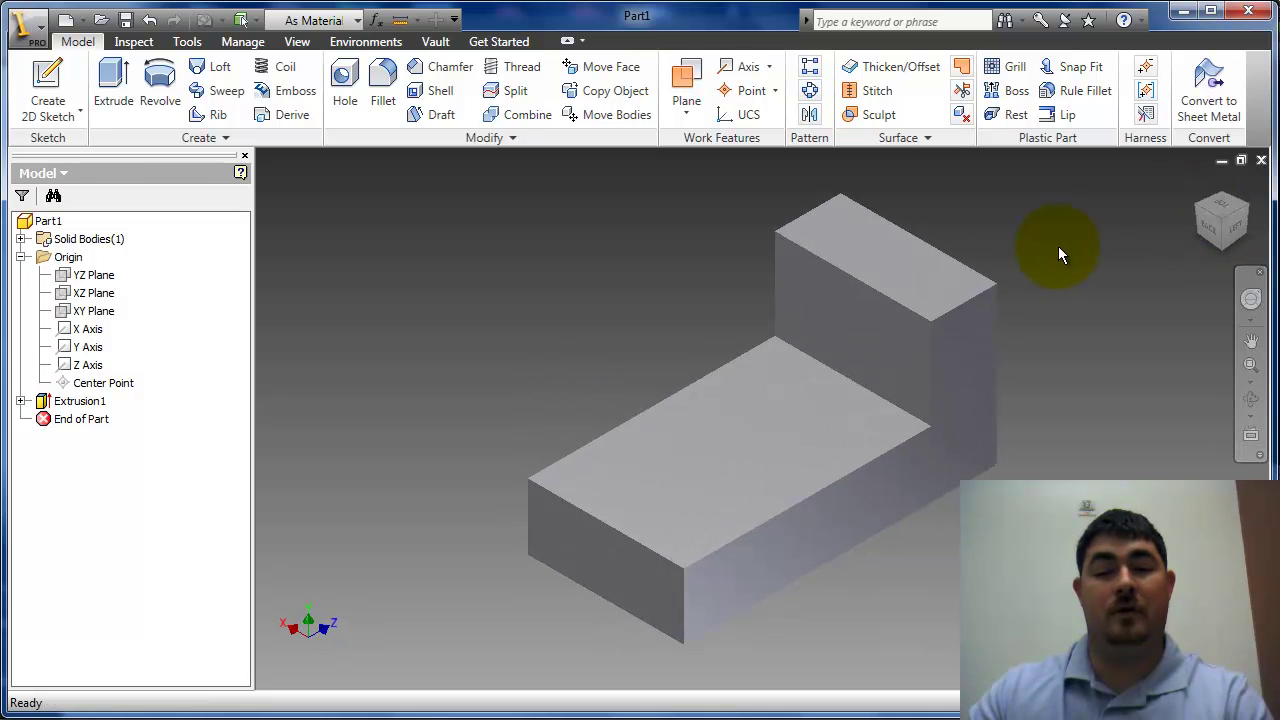
{"action": "left_click", "coordinate": [1058, 246]}
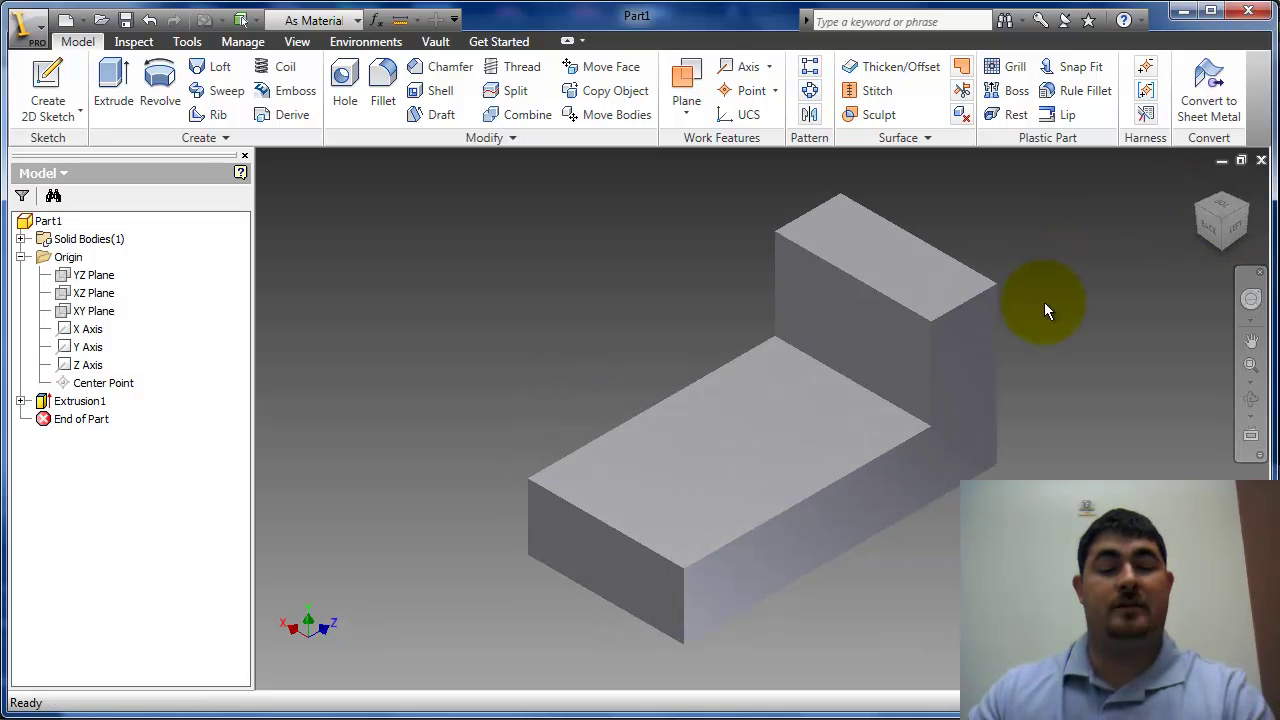